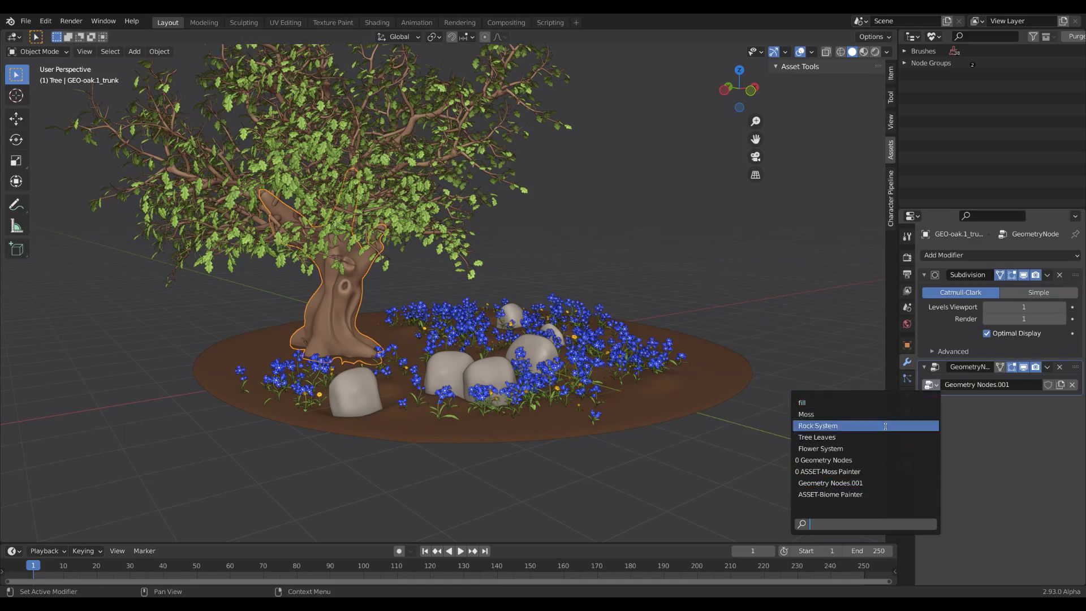
Assign the ASSET-Moss Painter node group to the trunk and paint moss onto it
{"action": "left_click", "coordinate": [848, 471]}
{"action": "scroll", "coordinate": [837, 283], "scroll_direction": "up", "scroll_amount": 3}
{"action": "left_click", "coordinate": [838, 89]}
{"action": "left_click_drag", "start_coordinate": [305, 255], "coordinate": [243, 315]}
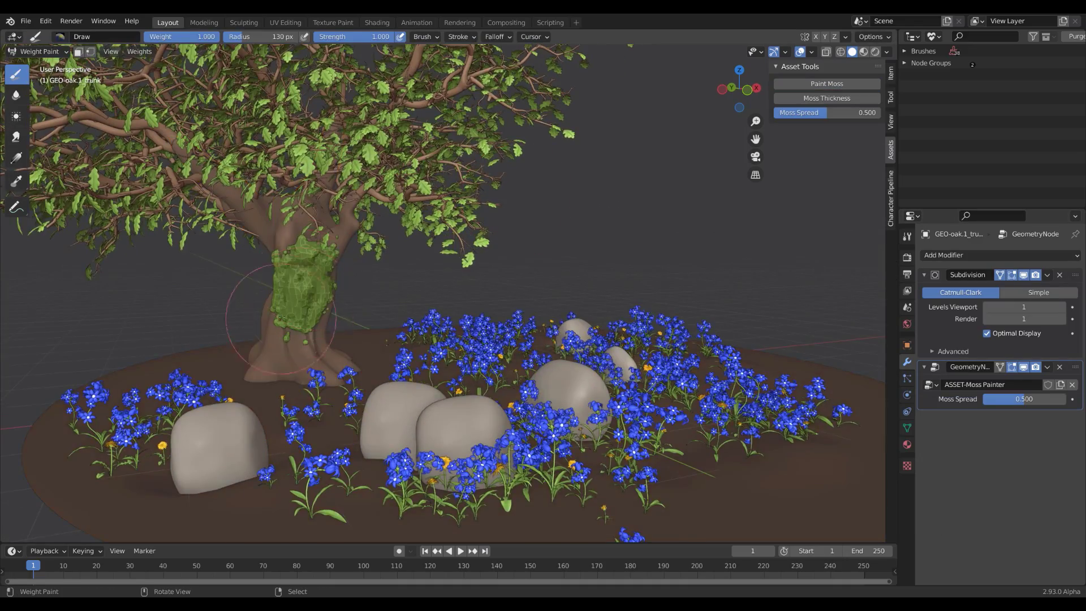
{"action": "middle_click_drag", "start_coordinate": [243, 315], "coordinate": [266, 315]}
{"action": "mouse_move", "coordinate": [266, 306]}
{"action": "left_mouse_down"}
{"action": "mouse_move", "coordinate": [260, 345]}
{"action": "mouse_move", "coordinate": [243, 340]}
{"action": "left_mouse_up"}
{"action": "mouse_move", "coordinate": [243, 340]}
{"action": "middle_mouse_down"}
{"action": "mouse_move", "coordinate": [283, 334]}
{"action": "mouse_move", "coordinate": [362, 237]}
{"action": "middle_mouse_up"}
{"action": "left_click_drag", "start_coordinate": [362, 237], "coordinate": [403, 284]}
{"action": "middle_click_drag", "start_coordinate": [404, 284], "coordinate": [452, 339]}
Lower Moss Spread to 0.307 and paint more moss higher up the trunk
{"action": "left_click_drag", "start_coordinate": [828, 113], "coordinate": [807, 116]}
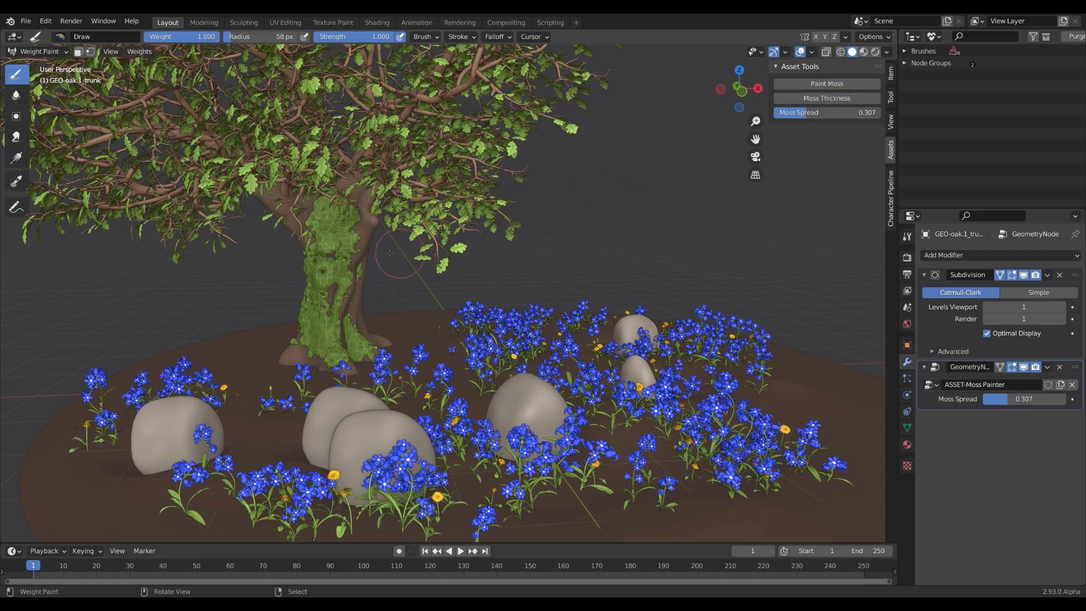
{"action": "middle_click_drag", "start_coordinate": [396, 283], "coordinate": [317, 266]}
{"action": "left_click_drag", "start_coordinate": [300, 249], "coordinate": [306, 340]}
{"action": "mouse_move", "coordinate": [306, 340]}
{"action": "middle_mouse_down"}
{"action": "mouse_move", "coordinate": [284, 276]}
{"action": "mouse_move", "coordinate": [226, 306]}
{"action": "middle_mouse_up"}
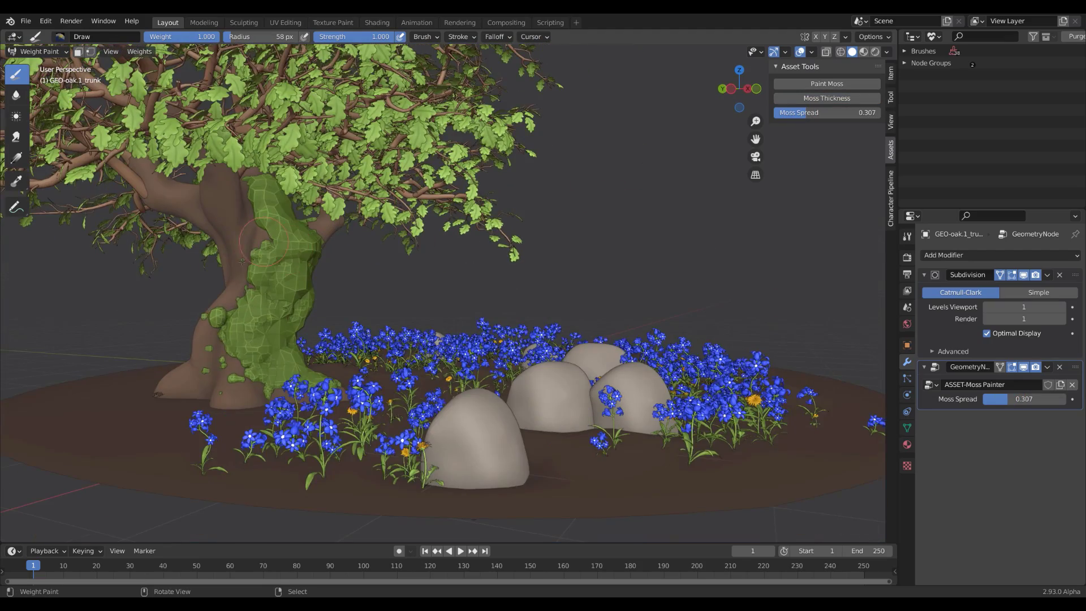
{"action": "left_click_drag", "start_coordinate": [226, 306], "coordinate": [238, 373]}
{"action": "middle_click_drag", "start_coordinate": [237, 373], "coordinate": [245, 214]}
{"action": "left_click_drag", "start_coordinate": [245, 213], "coordinate": [244, 147]}
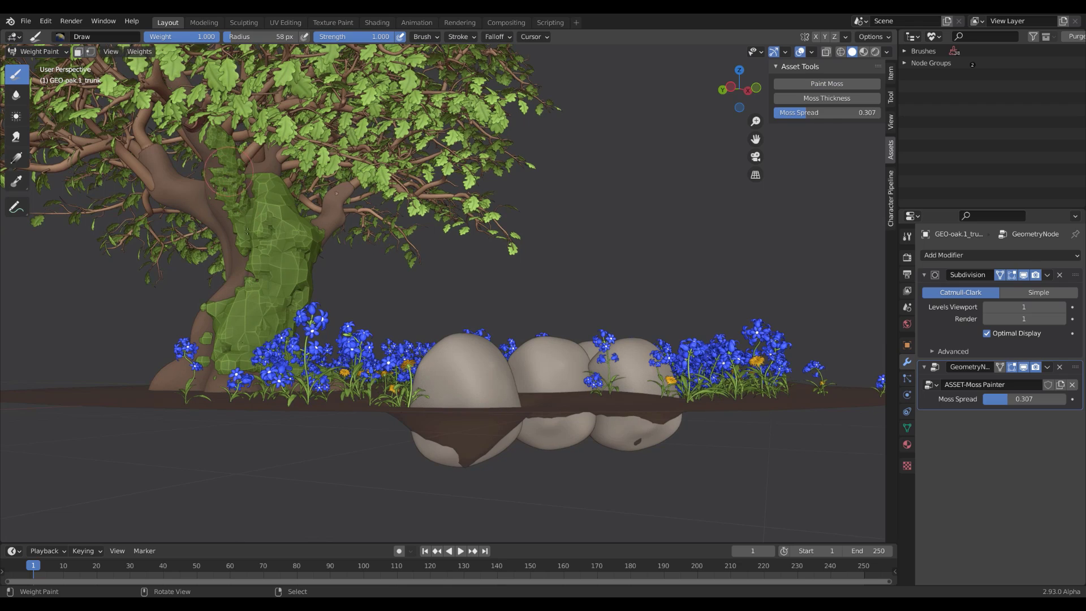
{"action": "middle_click_drag", "start_coordinate": [243, 147], "coordinate": [265, 212]}
{"action": "right_click", "coordinate": [265, 212], "text": "ctrl"}
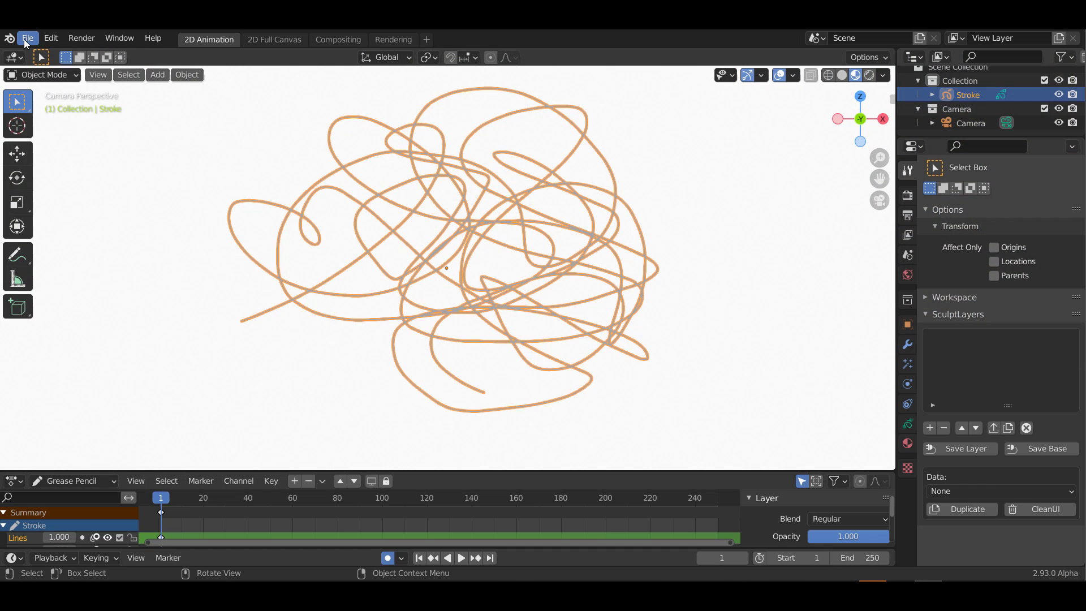
Start a new General file without saving the scribble, then orbit and zoom the default cube
{"action": "left_click", "coordinate": [27, 38]}
{"action": "mouse_move", "coordinate": [46, 53]}
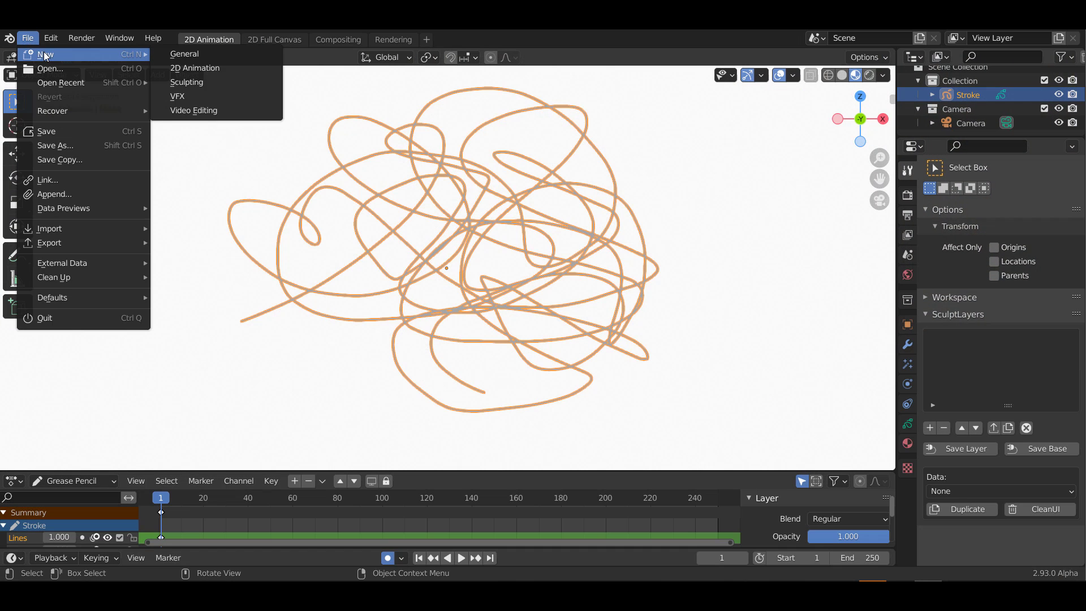
{"action": "left_click", "coordinate": [196, 61]}
{"action": "left_click", "coordinate": [568, 328]}
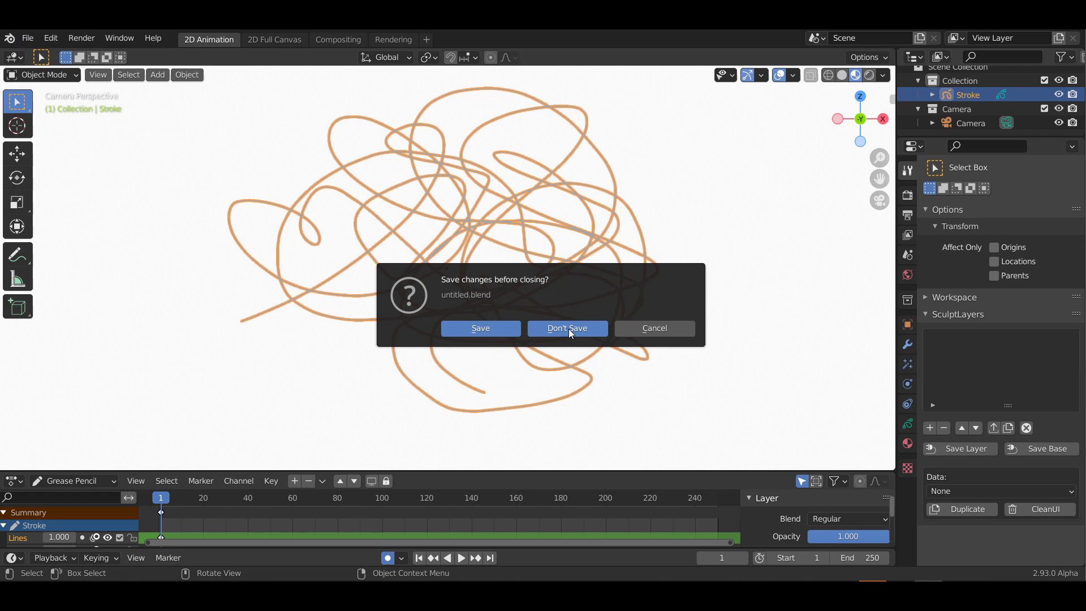
{"action": "left_click", "coordinate": [567, 328]}
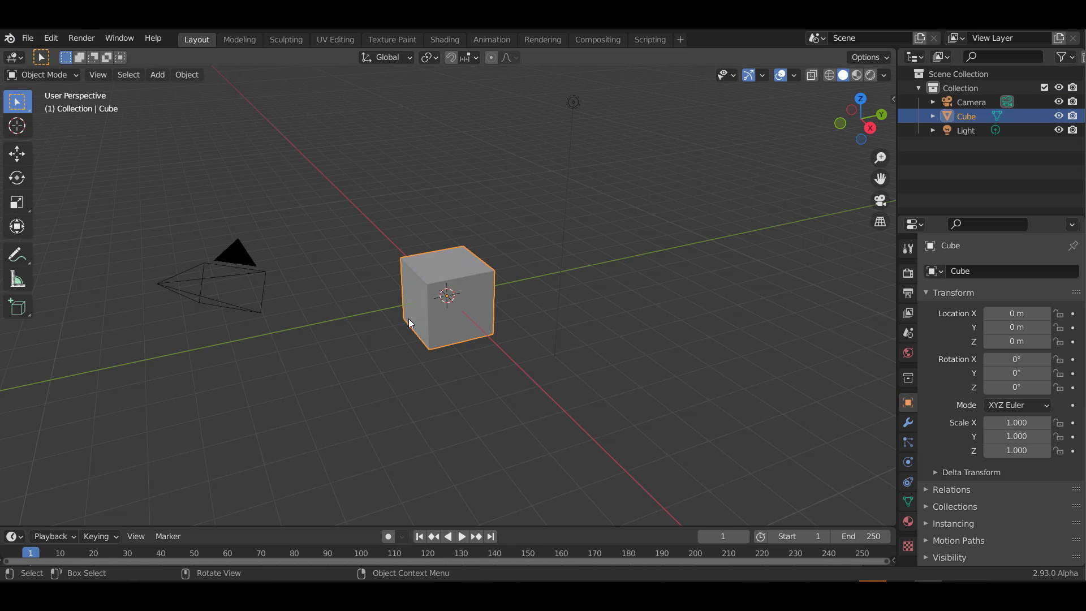
{"action": "middle_click_drag", "start_coordinate": [408, 318], "coordinate": [449, 286]}
{"action": "scroll", "coordinate": [452, 236], "scroll_direction": "up", "scroll_amount": 3}
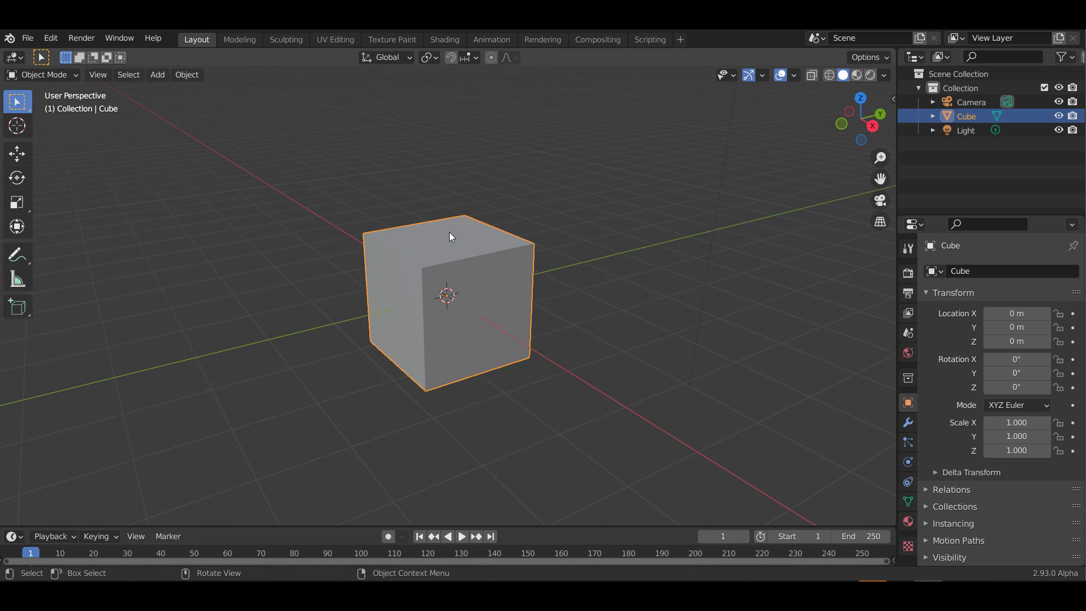
{"action": "scroll", "coordinate": [449, 232], "scroll_direction": "up", "scroll_amount": 1}
Create a new blank 2D Animation file
{"action": "left_click", "coordinate": [27, 38]}
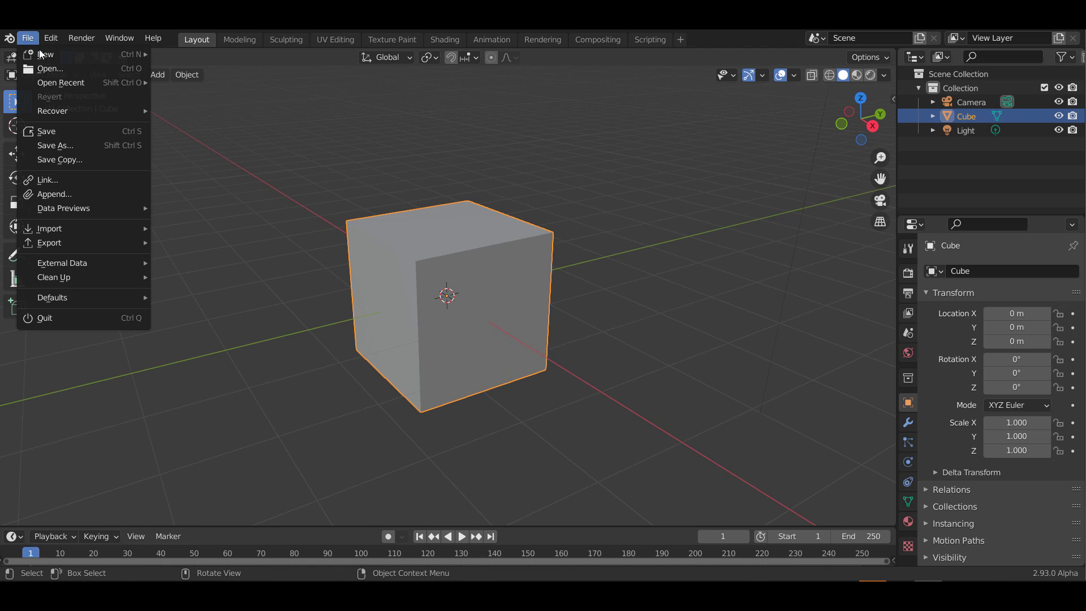
{"action": "mouse_move", "coordinate": [92, 57]}
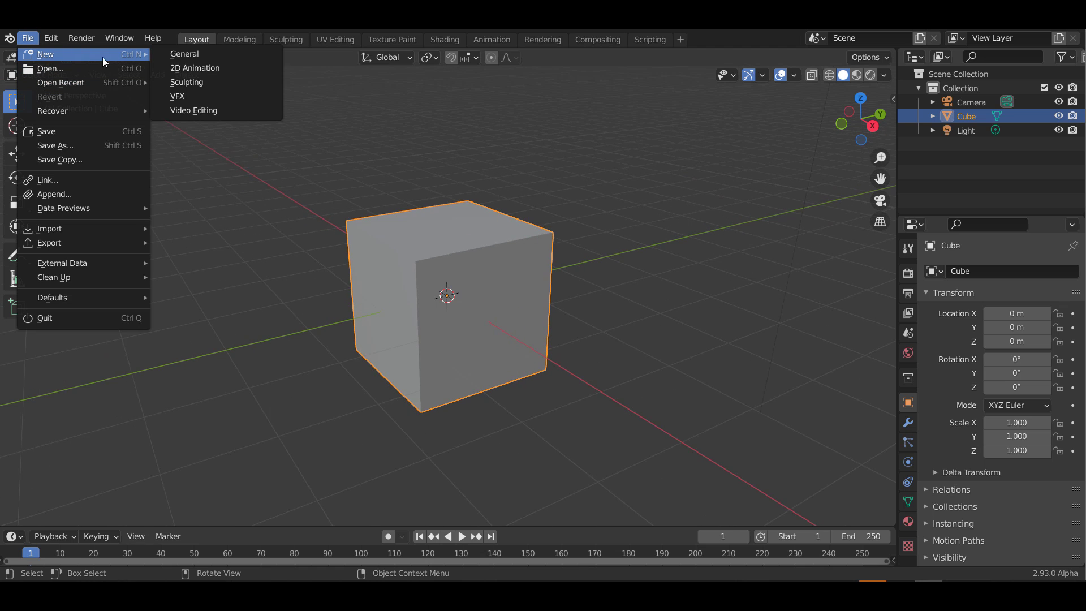
{"action": "left_click", "coordinate": [195, 69]}
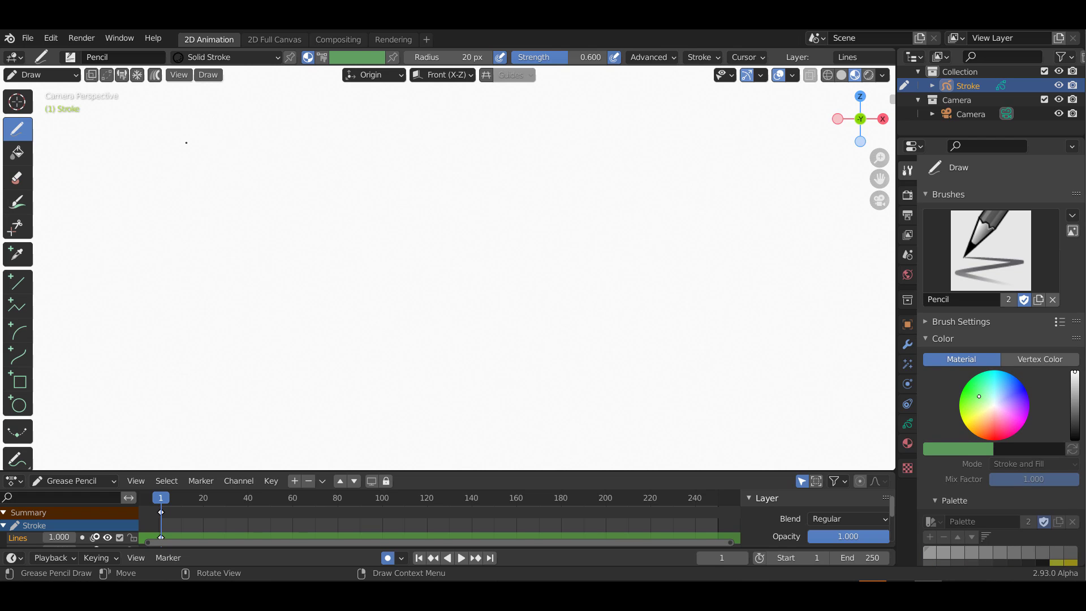
Draw two large looping Grease Pencil strokes across the canvas, then switch to Object Mode
{"action": "mouse_move", "coordinate": [241, 291]}
{"action": "left_mouse_down"}
{"action": "mouse_move", "coordinate": [271, 242]}
{"action": "mouse_move", "coordinate": [535, 242]}
{"action": "mouse_move", "coordinate": [521, 241]}
{"action": "mouse_move", "coordinate": [361, 340]}
{"action": "left_mouse_up"}
{"action": "mouse_move", "coordinate": [314, 226]}
{"action": "left_mouse_down"}
{"action": "mouse_move", "coordinate": [475, 396]}
{"action": "mouse_move", "coordinate": [645, 280]}
{"action": "mouse_move", "coordinate": [446, 339]}
{"action": "mouse_move", "coordinate": [657, 164]}
{"action": "mouse_move", "coordinate": [678, 294]}
{"action": "mouse_move", "coordinate": [543, 317]}
{"action": "mouse_move", "coordinate": [379, 248]}
{"action": "mouse_move", "coordinate": [266, 317]}
{"action": "left_mouse_up"}
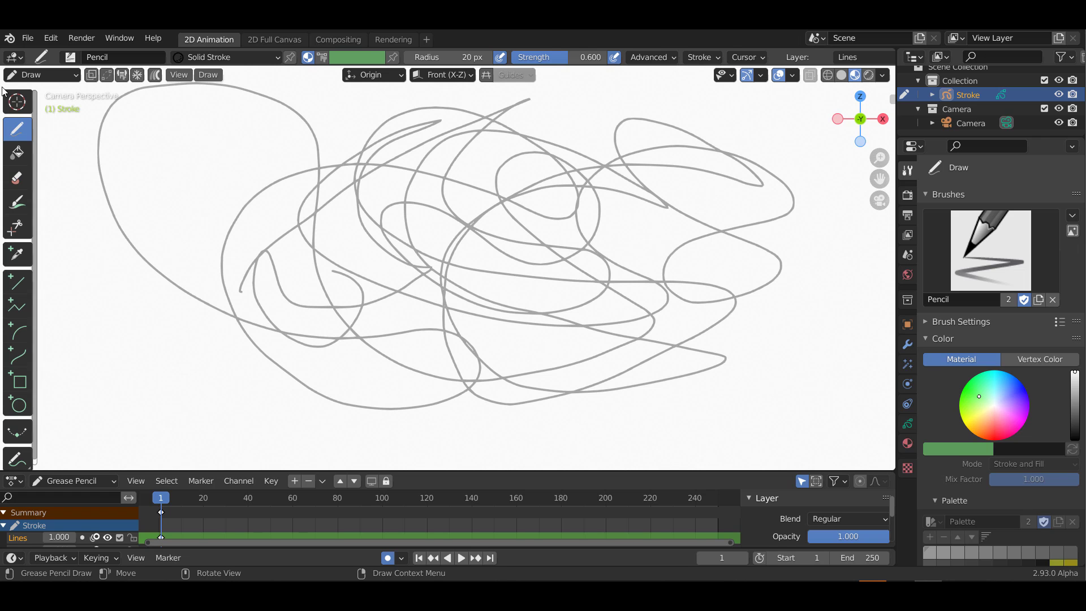
{"action": "left_click", "coordinate": [40, 74]}
{"action": "left_click", "coordinate": [44, 87]}
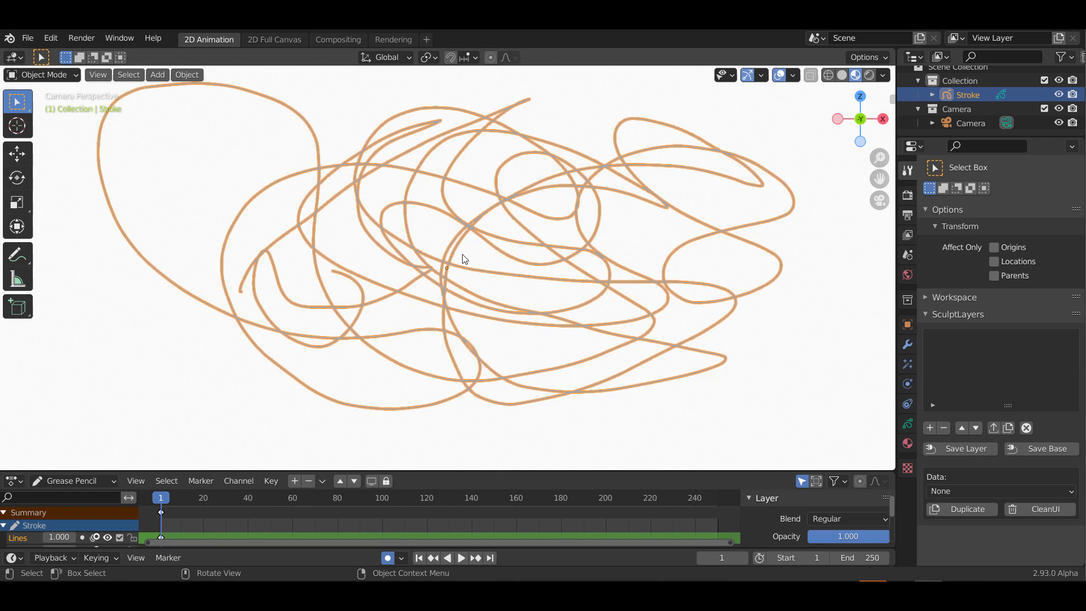
Browse the Grease Pencil as SVG and PDF export entries, then the Import menu
{"action": "left_click", "coordinate": [27, 38]}
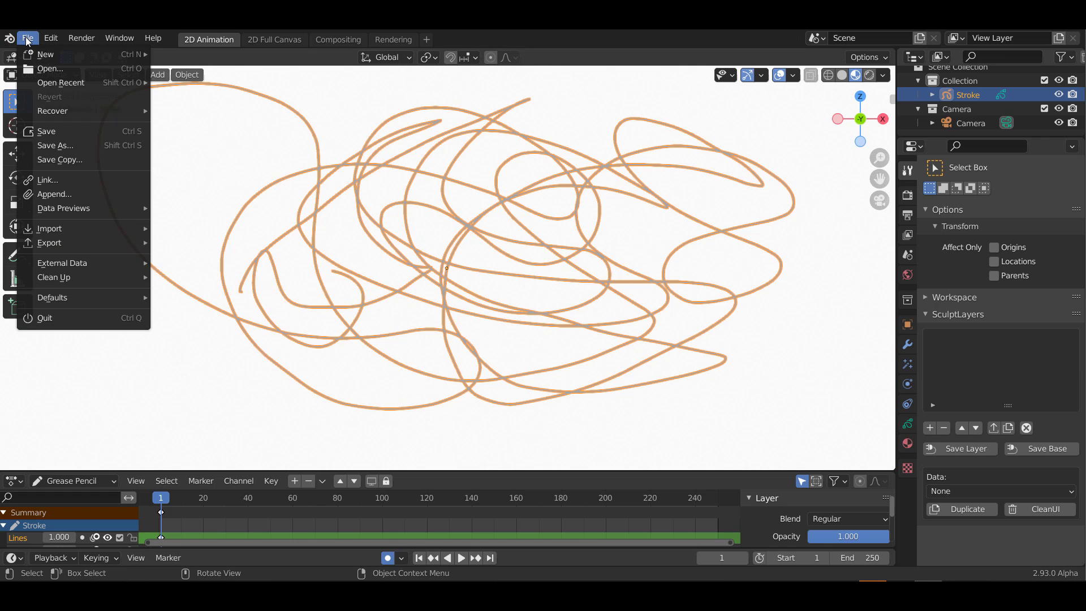
{"action": "mouse_move", "coordinate": [86, 247]}
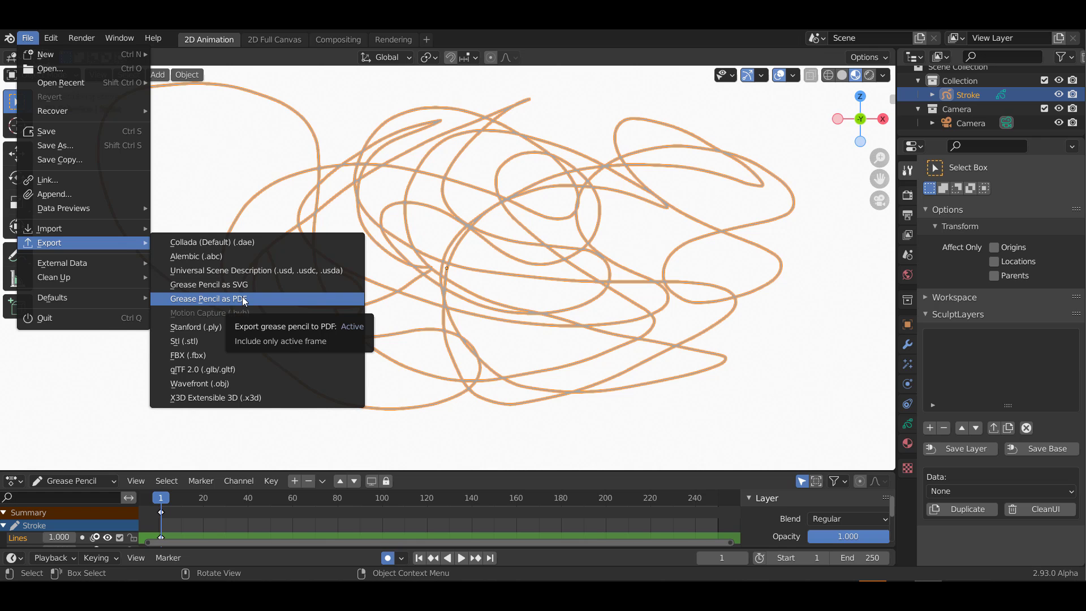
{"action": "mouse_move", "coordinate": [45, 229]}
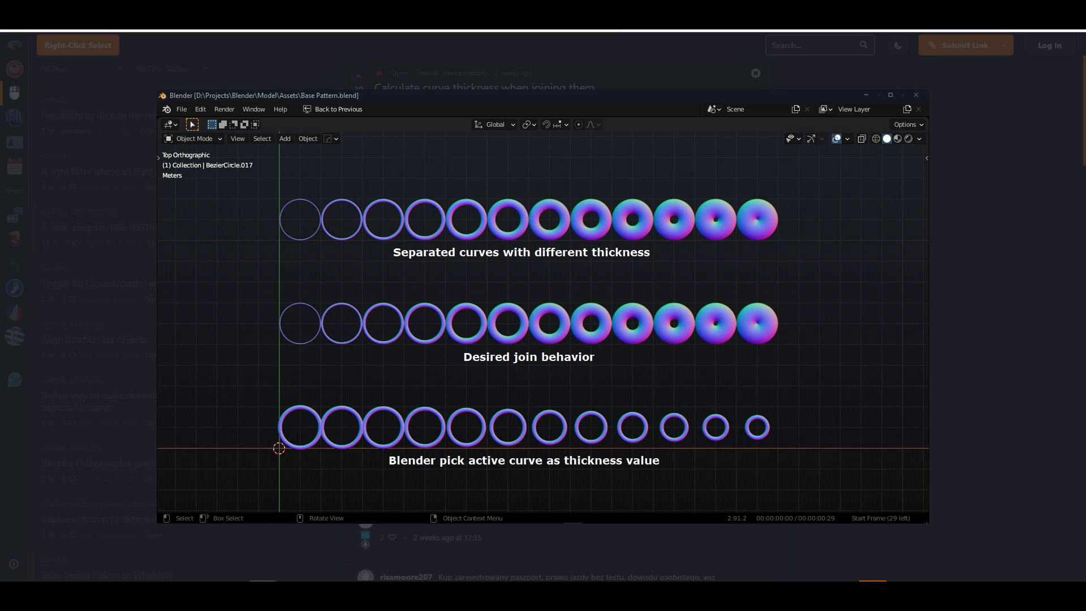
Close the enlarged screenshot and scroll through the curve-thickness post and its comments
{"action": "left_click", "coordinate": [118, 245]}
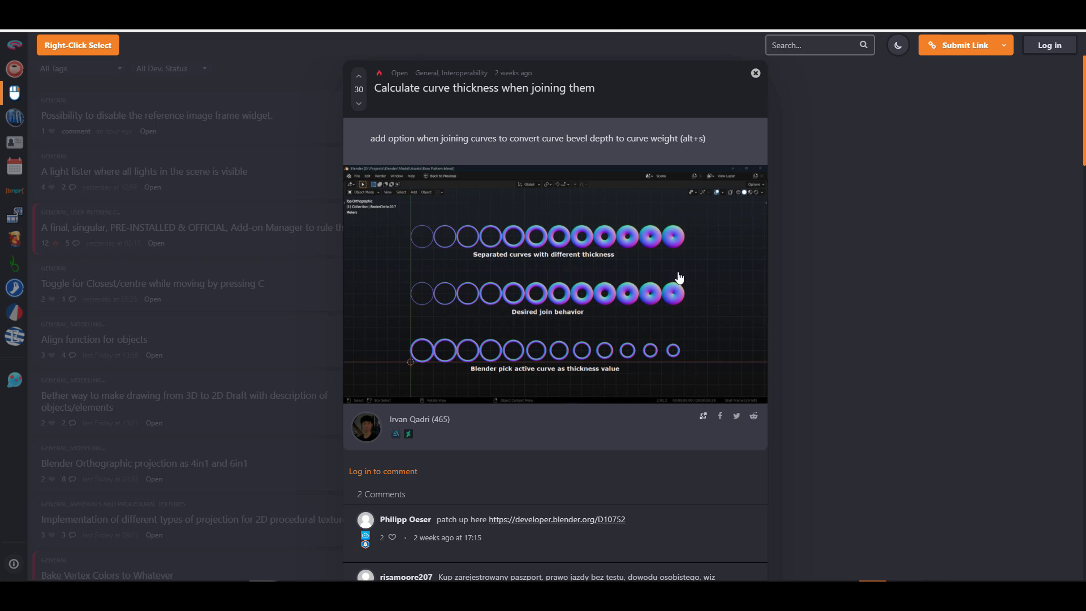
{"action": "scroll", "coordinate": [628, 400], "scroll_direction": "down", "scroll_amount": 15}
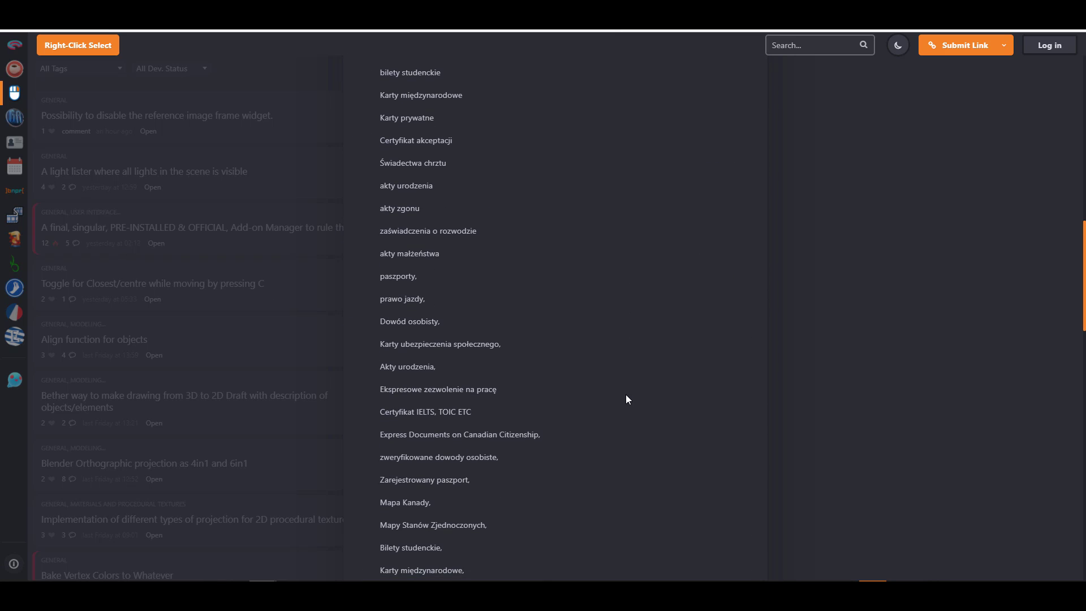
{"action": "scroll", "coordinate": [625, 399], "scroll_direction": "down", "scroll_amount": 10}
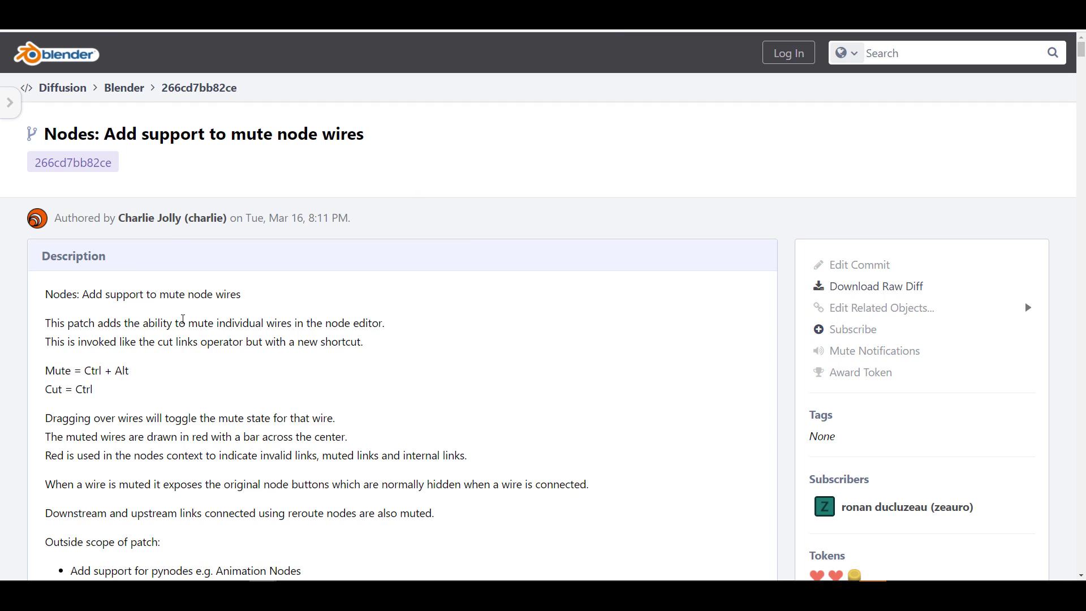
Scroll the mute-node-wires commit and highlight its Mute and Cut shortcut lines
{"action": "scroll", "coordinate": [266, 374], "scroll_direction": "down", "scroll_amount": 4}
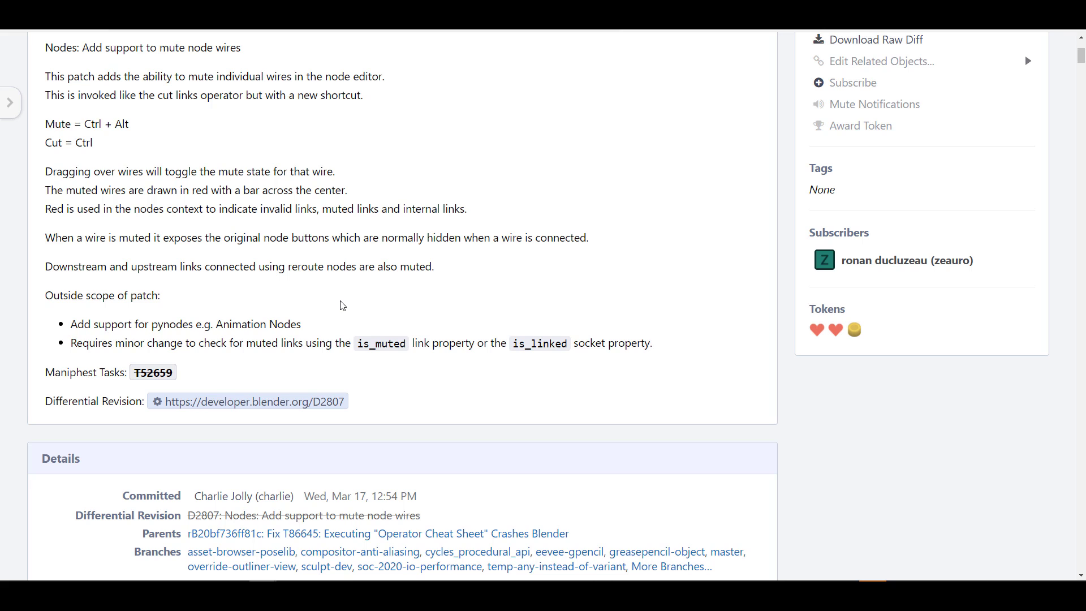
{"action": "scroll", "coordinate": [343, 306], "scroll_direction": "up", "scroll_amount": 3}
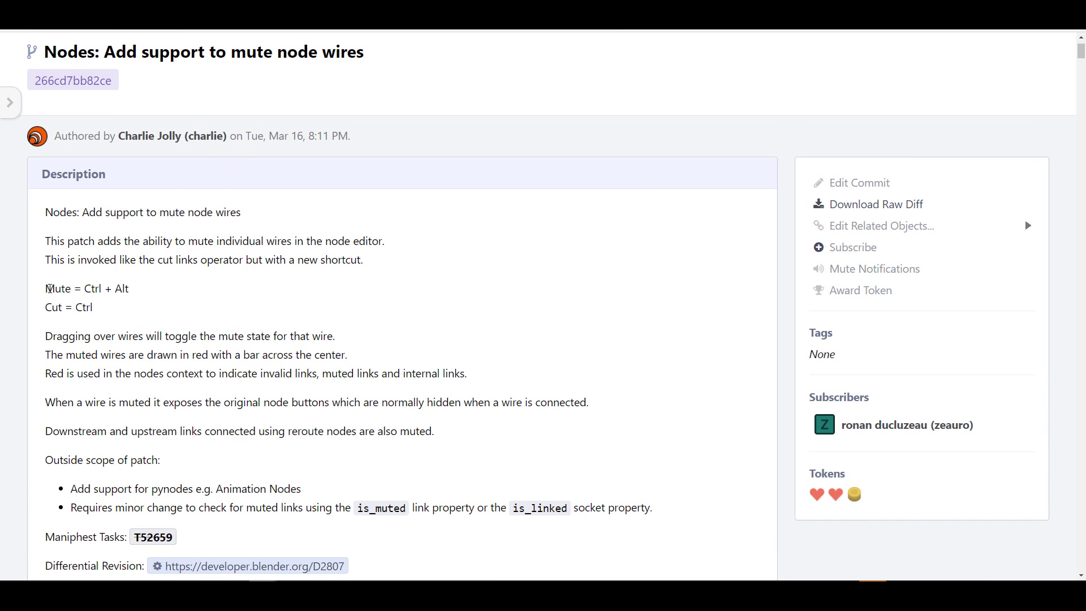
{"action": "left_click_drag", "start_coordinate": [51, 289], "coordinate": [158, 294]}
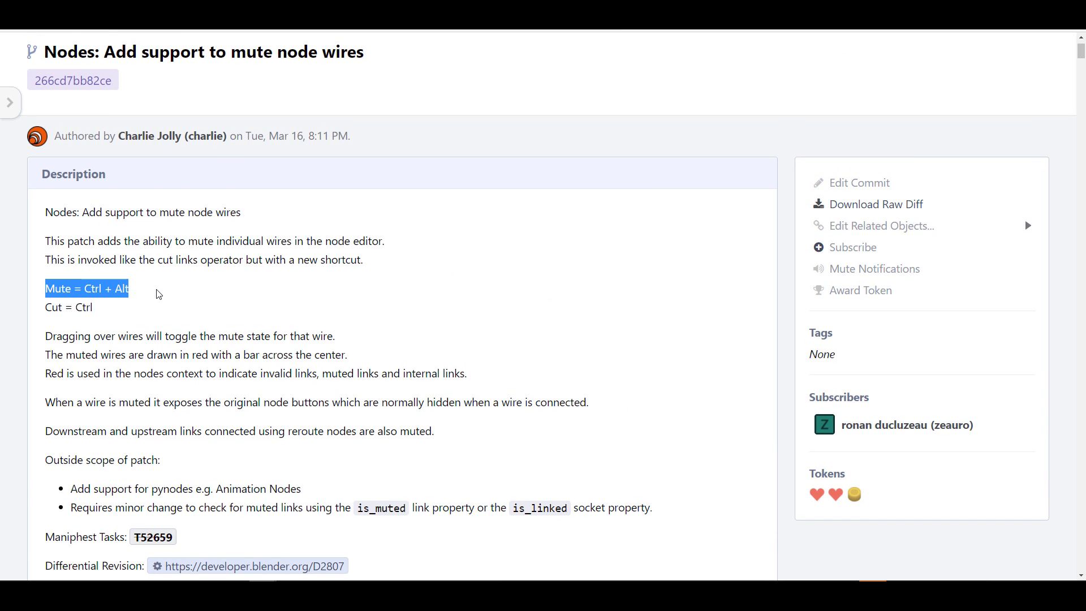
{"action": "left_click_drag", "start_coordinate": [219, 307], "coordinate": [75, 307]}
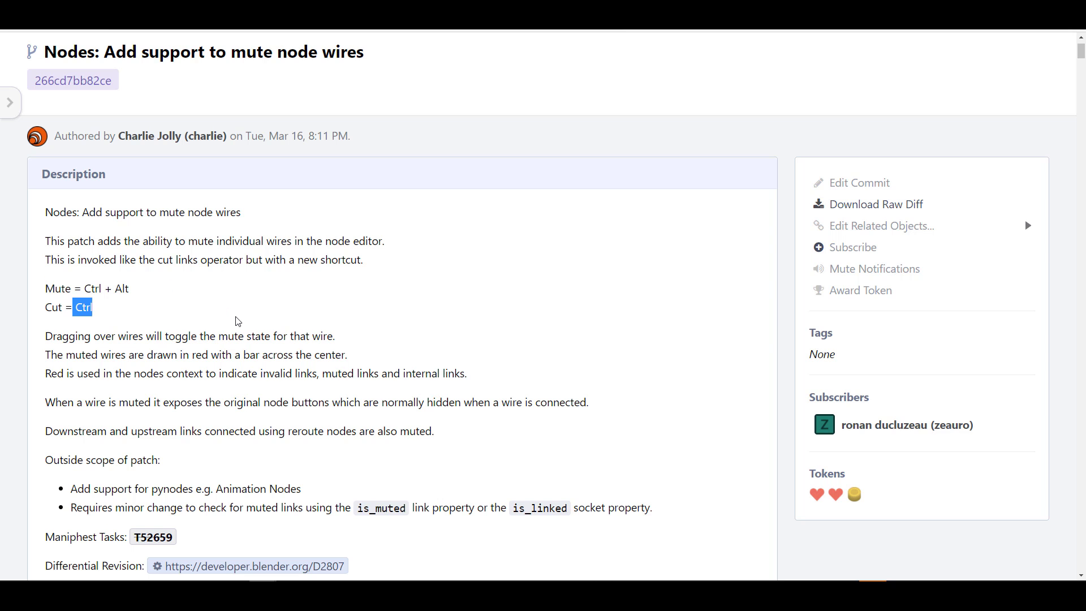
{"action": "left_click", "coordinate": [237, 321]}
{"action": "scroll", "coordinate": [240, 320], "scroll_direction": "up", "scroll_amount": 2}
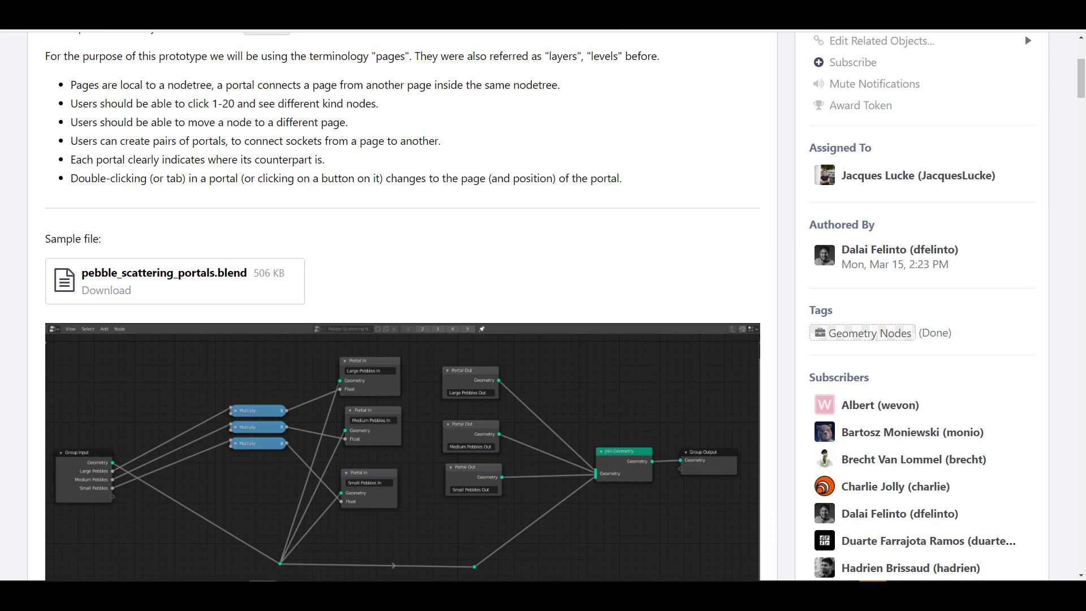
Scroll through task T86583 and the asset tools demo task
{"action": "scroll", "coordinate": [509, 204], "scroll_direction": "up", "scroll_amount": 5}
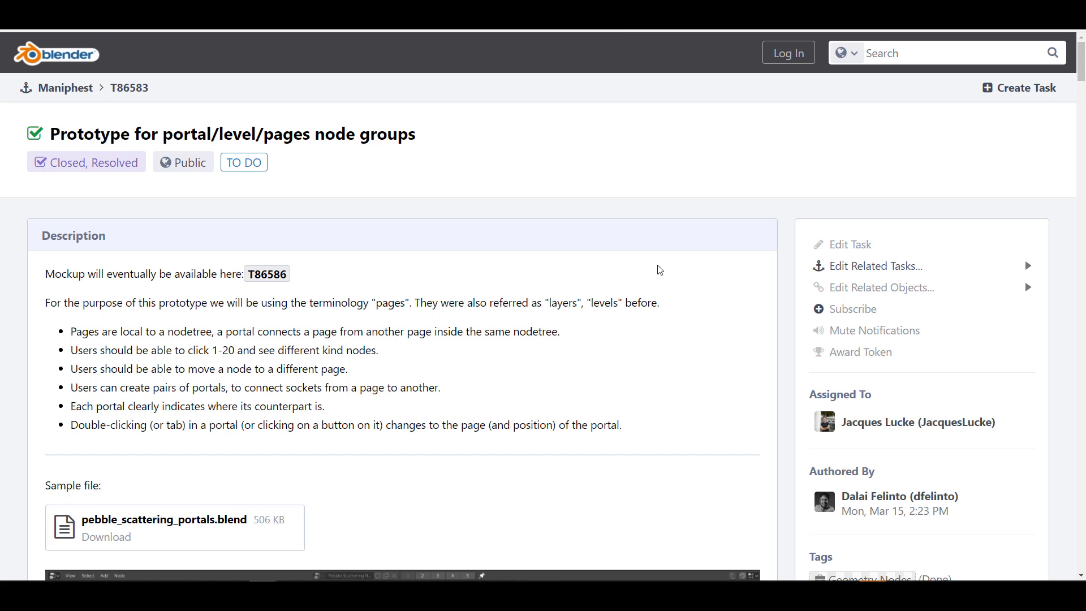
{"action": "scroll", "coordinate": [501, 198], "scroll_direction": "down", "scroll_amount": 3}
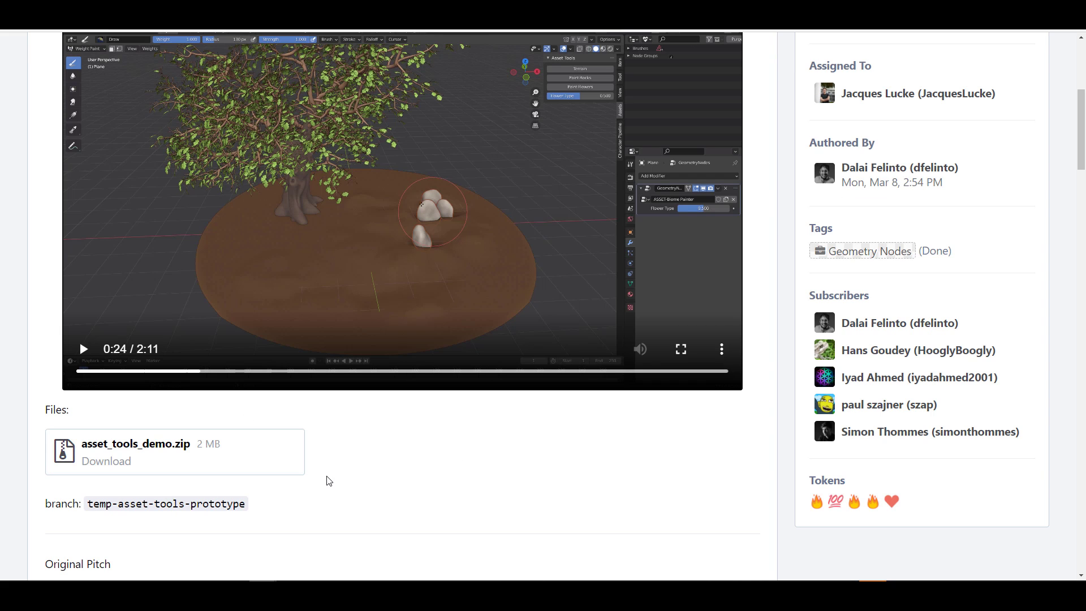
{"action": "scroll", "coordinate": [515, 491], "scroll_direction": "up", "scroll_amount": 1}
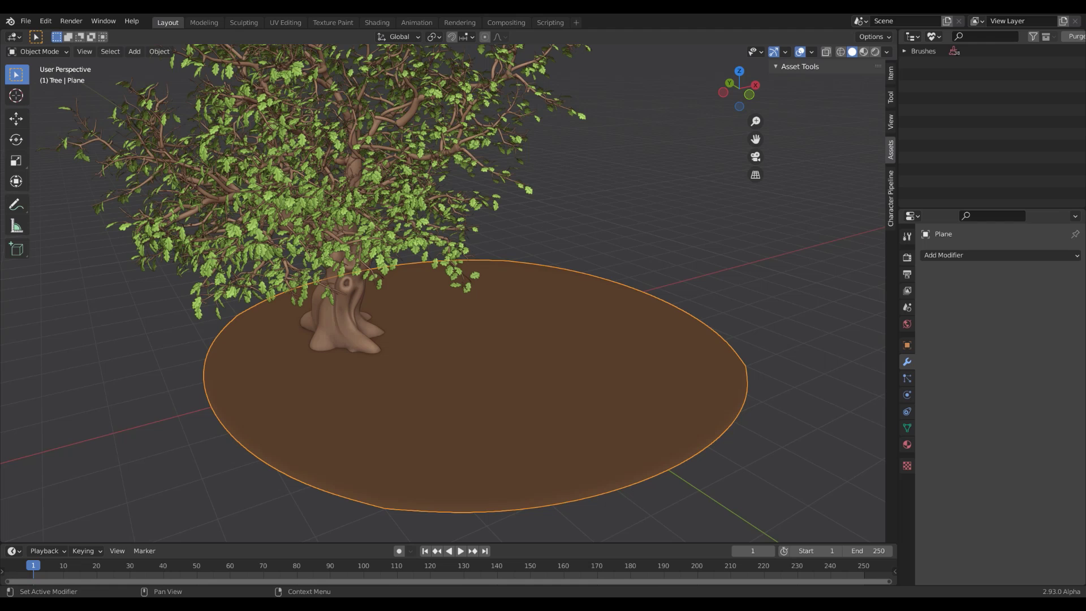
Append the ASSET-Biome Painter node group from another file
{"action": "left_click", "coordinate": [26, 21]}
{"action": "left_click", "coordinate": [37, 153]}
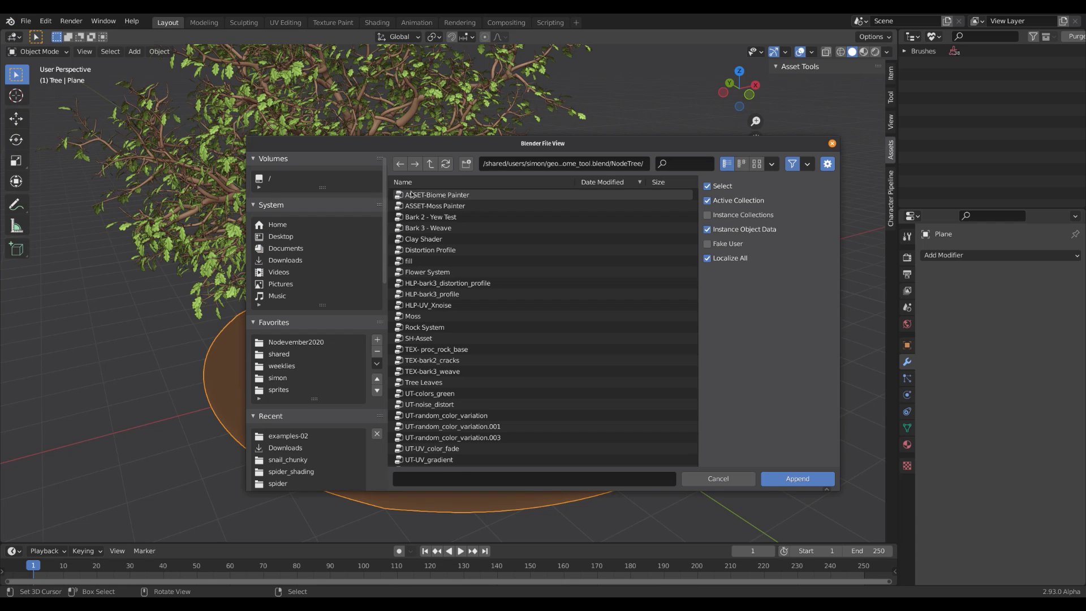
{"action": "left_click", "coordinate": [453, 196]}
{"action": "left_click", "coordinate": [813, 480]}
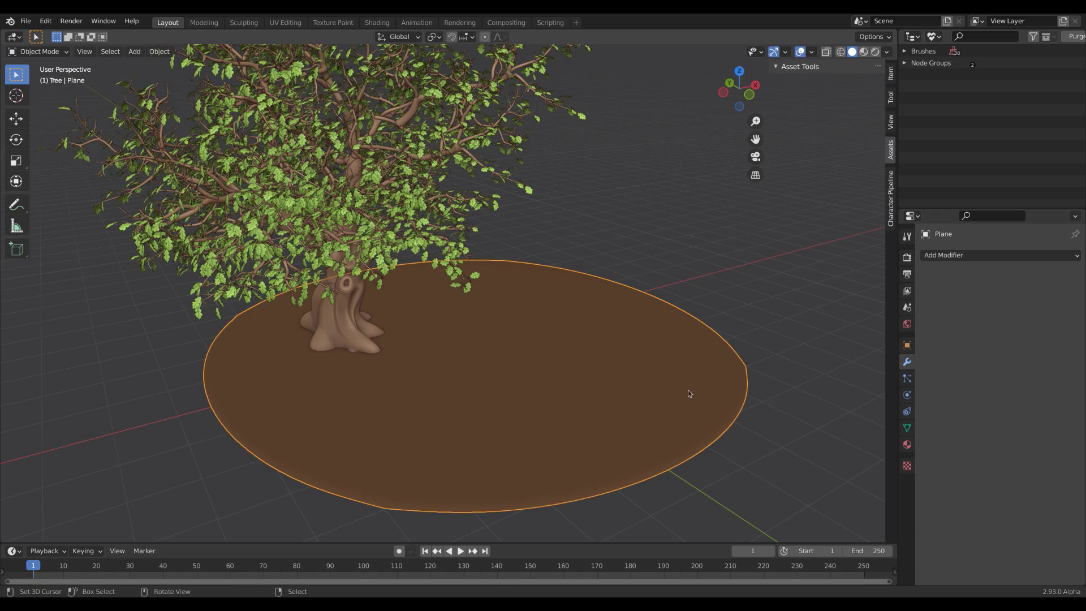
Give the plane a Geometry Nodes modifier running ASSET-Biome Painter and start Terrain painting
{"action": "left_click", "coordinate": [973, 255]}
{"action": "left_click", "coordinate": [851, 364]}
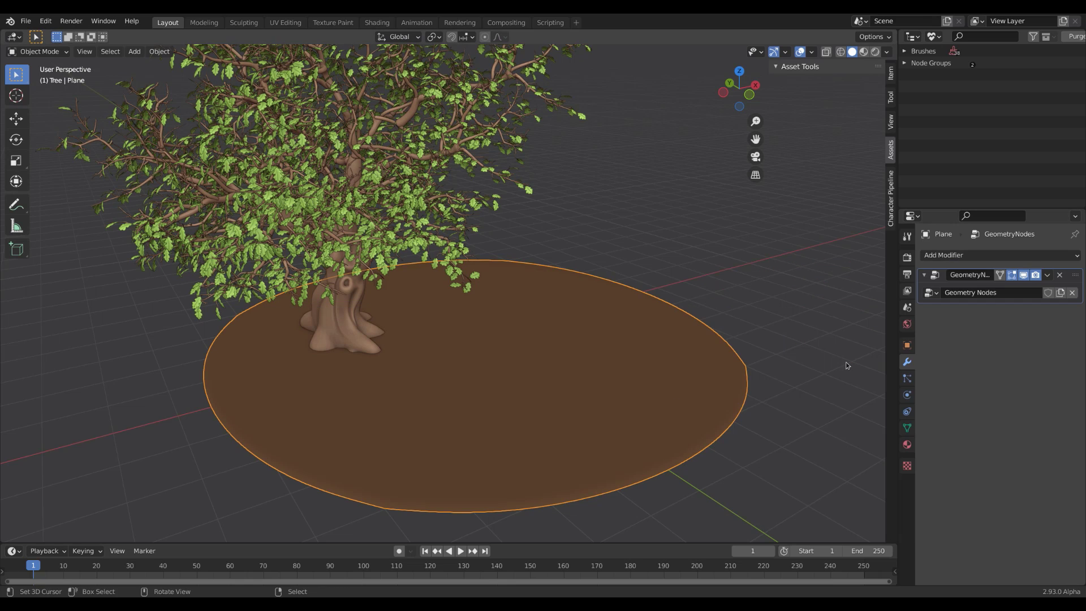
{"action": "left_click", "coordinate": [929, 292]}
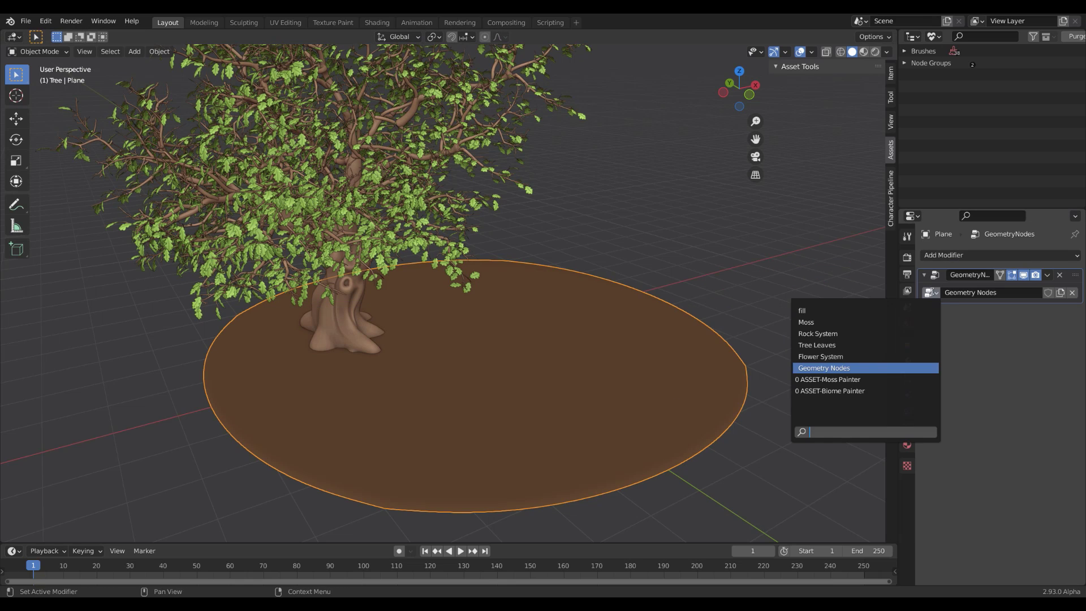
{"action": "left_click", "coordinate": [830, 391]}
{"action": "left_click", "coordinate": [823, 85]}
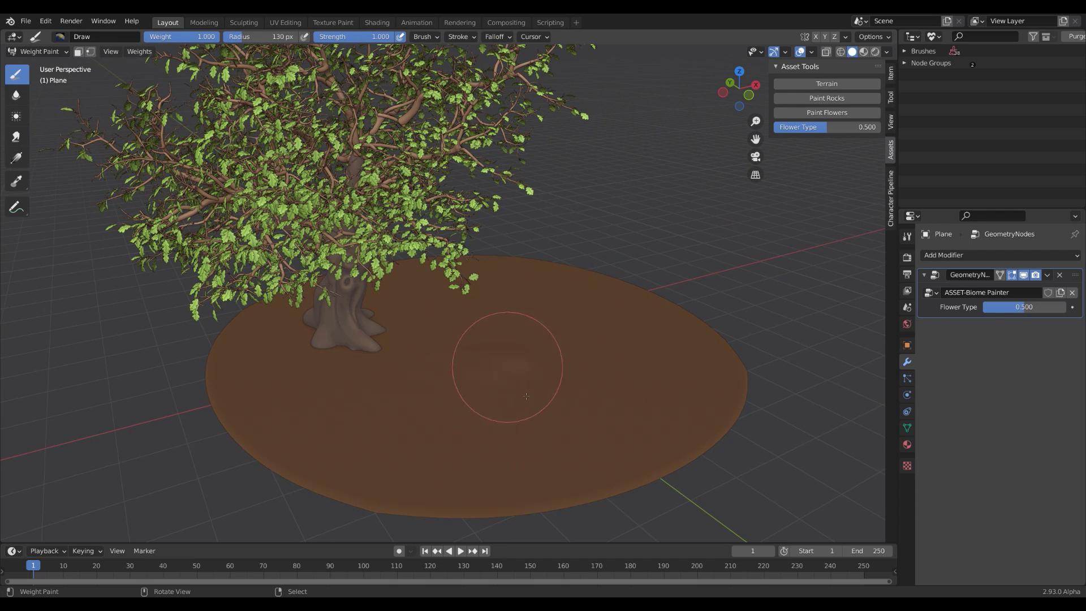
Paint terrain bumps and rocks on the plane, then erase a few rocks
{"action": "left_click_drag", "start_coordinate": [531, 396], "coordinate": [625, 375]}
{"action": "middle_click_drag", "start_coordinate": [540, 292], "coordinate": [415, 450]}
{"action": "left_click", "coordinate": [826, 98]}
{"action": "mouse_move", "coordinate": [583, 340]}
{"action": "left_mouse_down"}
{"action": "mouse_move", "coordinate": [366, 404]}
{"action": "mouse_move", "coordinate": [469, 354]}
{"action": "left_mouse_up"}
{"action": "key", "text": "shift+x"}
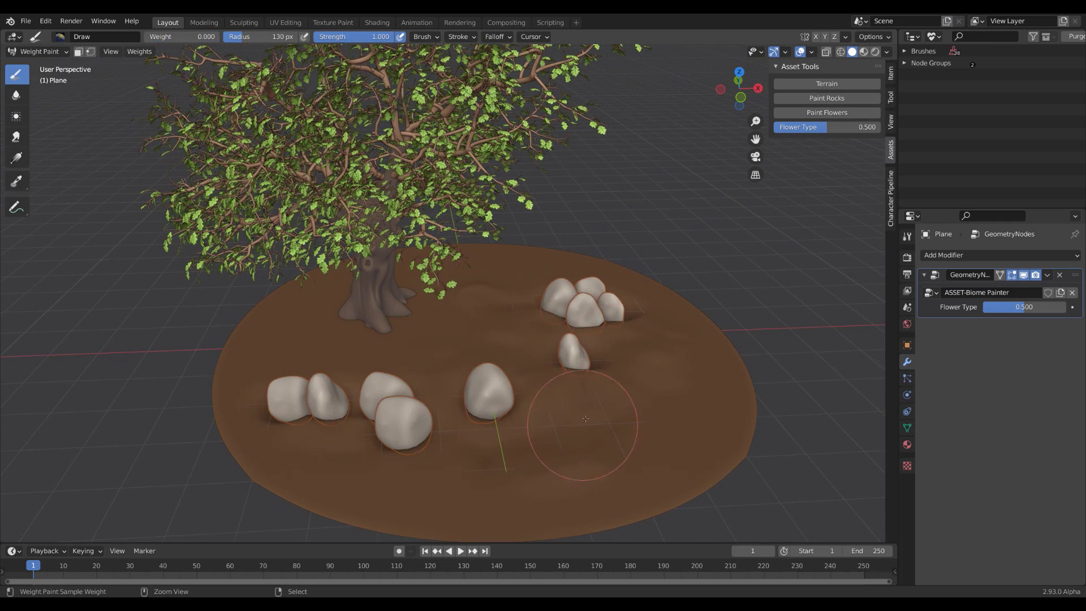
{"action": "mouse_move", "coordinate": [626, 296]}
{"action": "left_mouse_down"}
{"action": "mouse_move", "coordinate": [602, 296]}
{"action": "mouse_move", "coordinate": [541, 336]}
{"action": "left_mouse_up"}
{"action": "left_click_drag", "start_coordinate": [385, 376], "coordinate": [345, 390]}
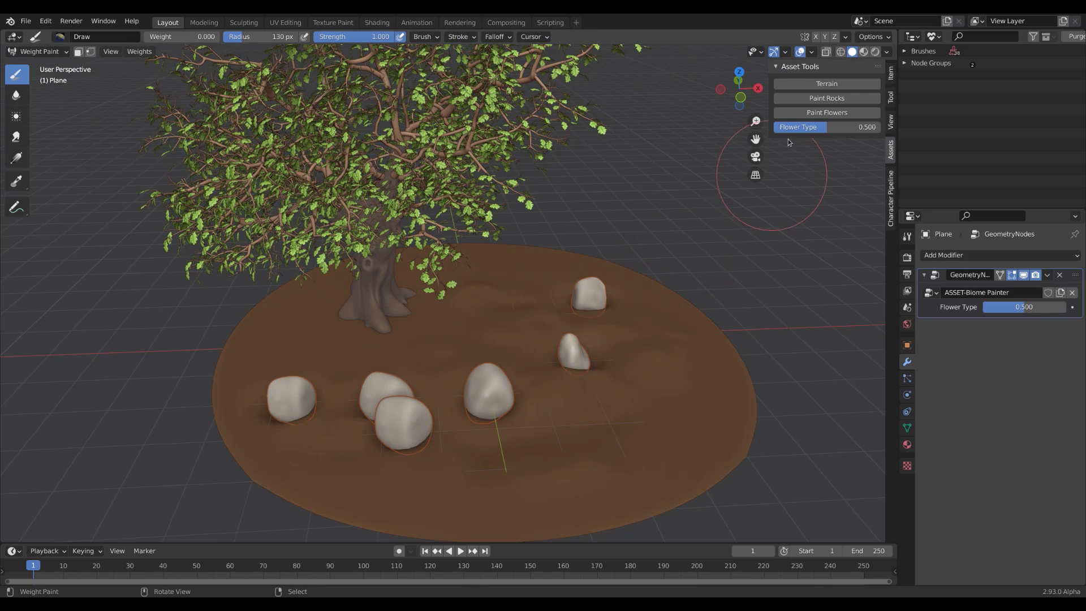
Paint flowers across the plane and adjust Flower Type to make them blue
{"action": "left_click", "coordinate": [827, 112]}
{"action": "middle_click_drag", "start_coordinate": [631, 347], "coordinate": [517, 364]}
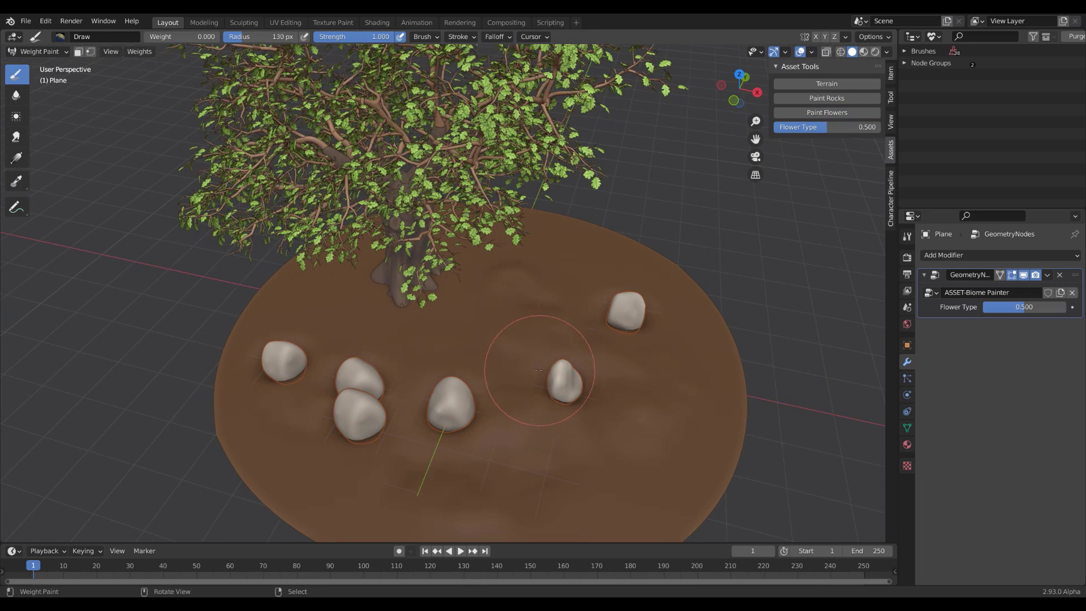
{"action": "key", "text": "shift+x"}
{"action": "mouse_move", "coordinate": [498, 362]}
{"action": "left_mouse_down"}
{"action": "mouse_move", "coordinate": [509, 400]}
{"action": "mouse_move", "coordinate": [536, 329]}
{"action": "left_mouse_up"}
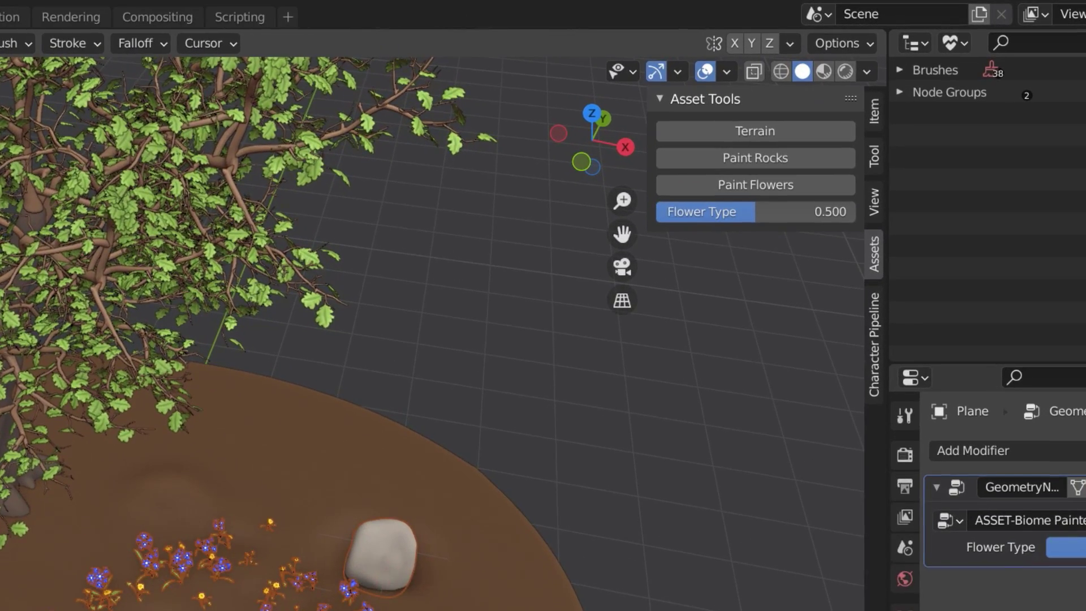
{"action": "middle_click_drag", "start_coordinate": [316, 396], "coordinate": [275, 532]}
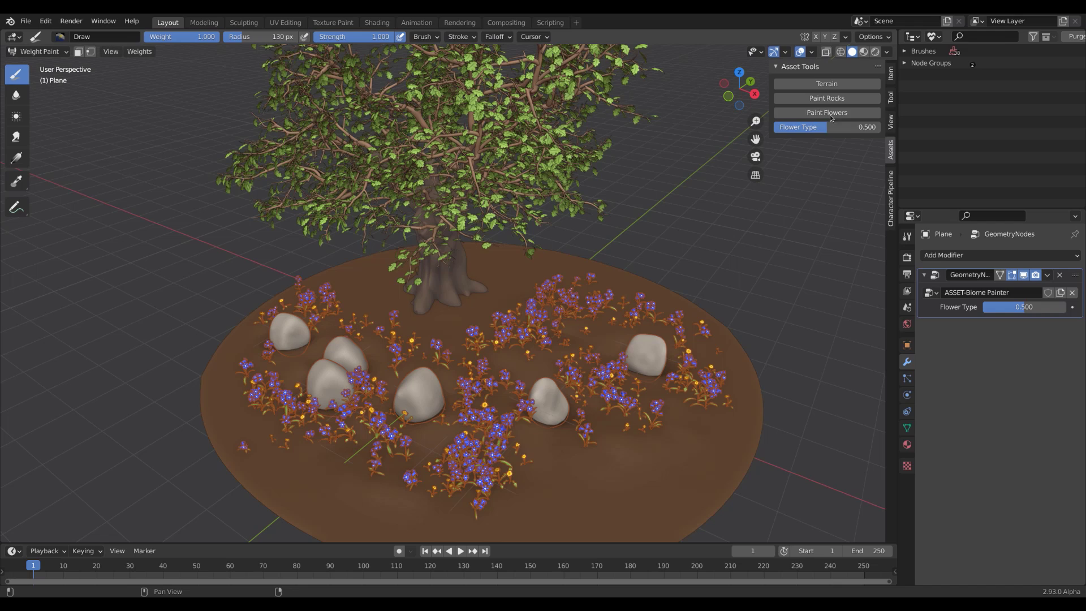
{"action": "left_click_drag", "start_coordinate": [765, 216], "coordinate": [825, 216]}
{"action": "left_click_drag", "start_coordinate": [864, 131], "coordinate": [801, 127]}
Return to Object Mode via the Ctrl+Tab pie menu and select the oak trunk
{"action": "middle_click_drag", "start_coordinate": [471, 289], "coordinate": [545, 290]}
{"action": "key", "text": "ctrl+Tab"}
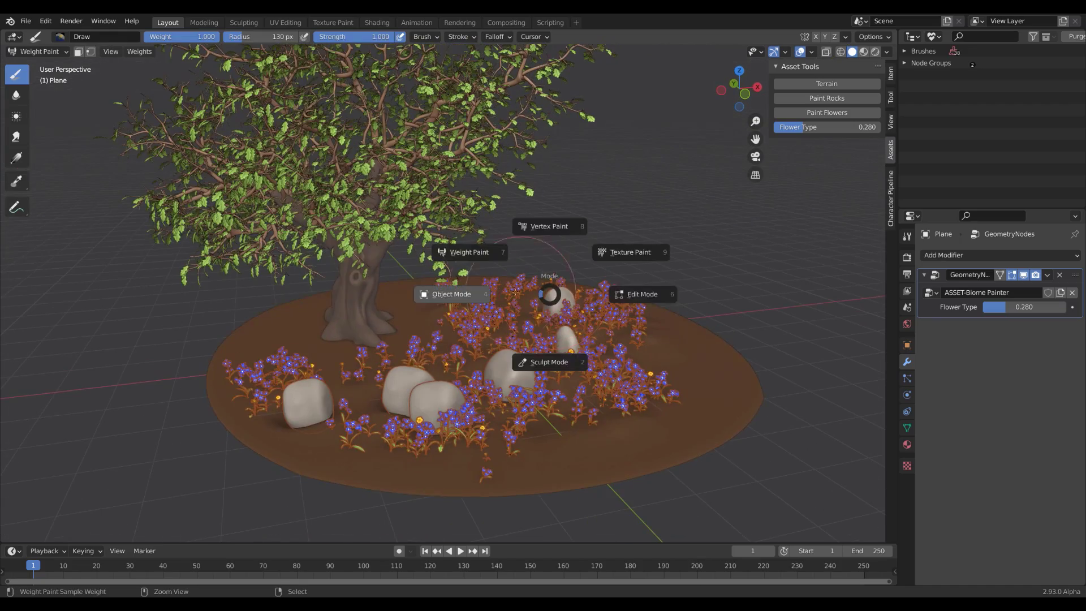
{"action": "left_click", "coordinate": [449, 293]}
{"action": "left_click", "coordinate": [363, 299]}
{"action": "middle_click_drag", "start_coordinate": [365, 305], "coordinate": [435, 311]}
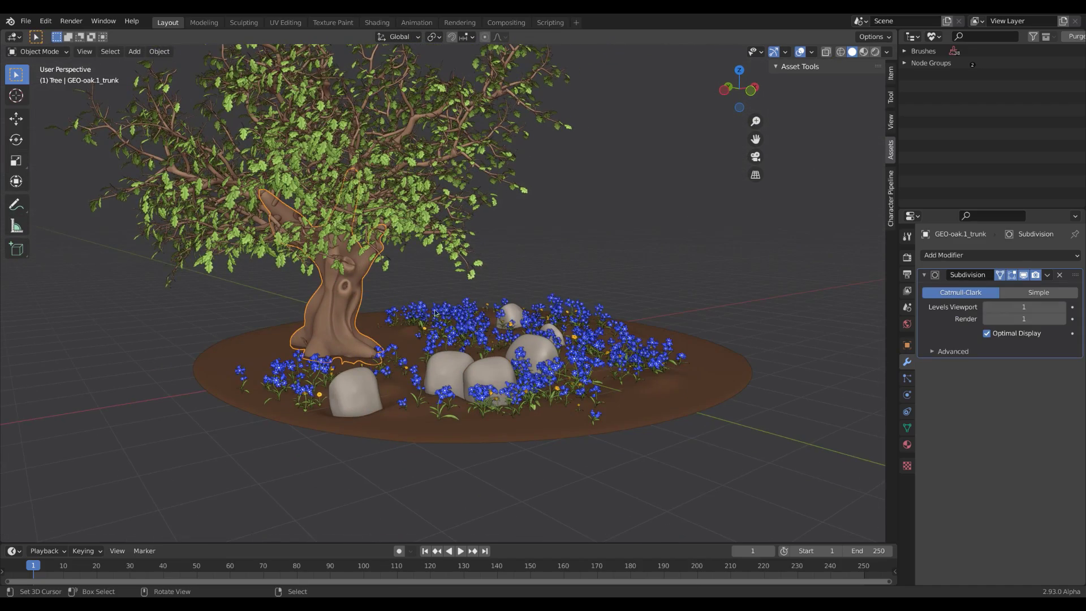
Add a Geometry Nodes modifier to the trunk using the ASSET-Moss Painter group
{"action": "left_click", "coordinate": [942, 255]}
{"action": "left_click", "coordinate": [832, 365]}
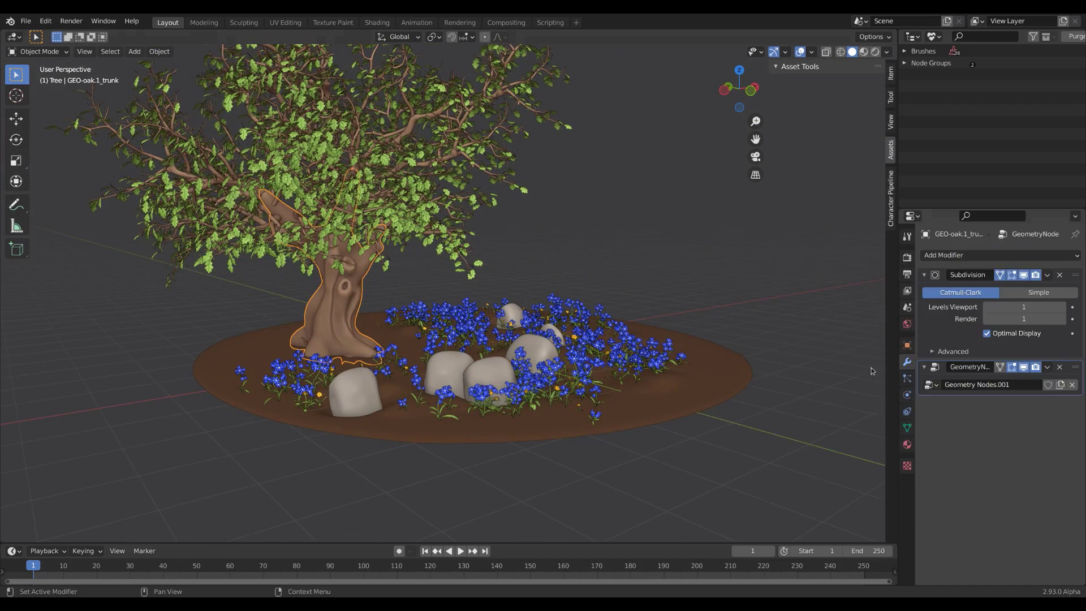
{"action": "left_click", "coordinate": [932, 386]}
{"action": "left_click", "coordinate": [835, 472]}
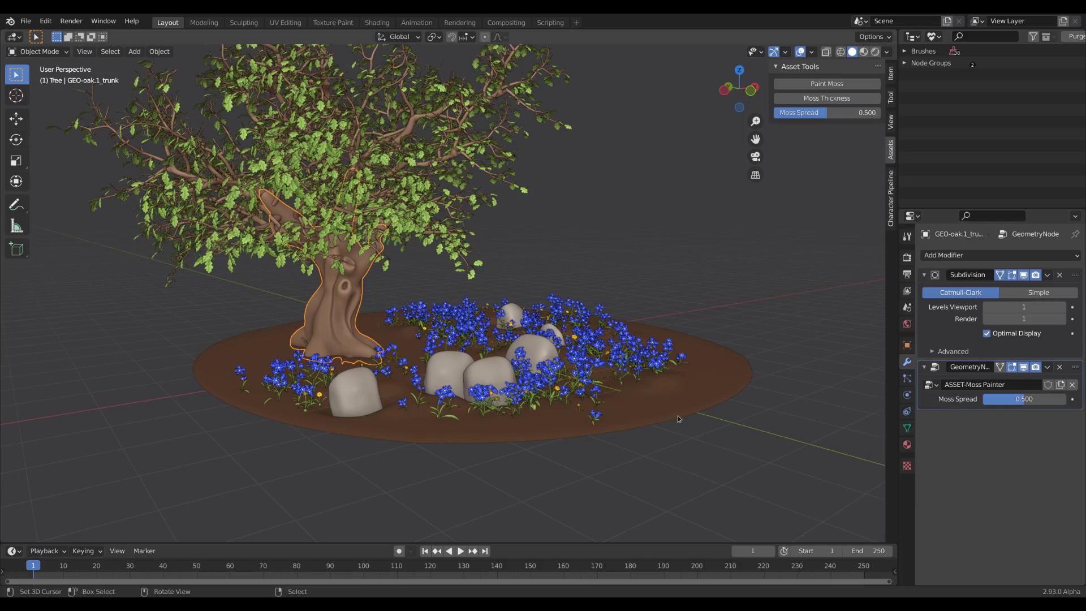
{"action": "middle_click_drag", "start_coordinate": [360, 323], "coordinate": [320, 303]}
{"action": "scroll", "coordinate": [320, 304], "scroll_direction": "up", "scroll_amount": 6}
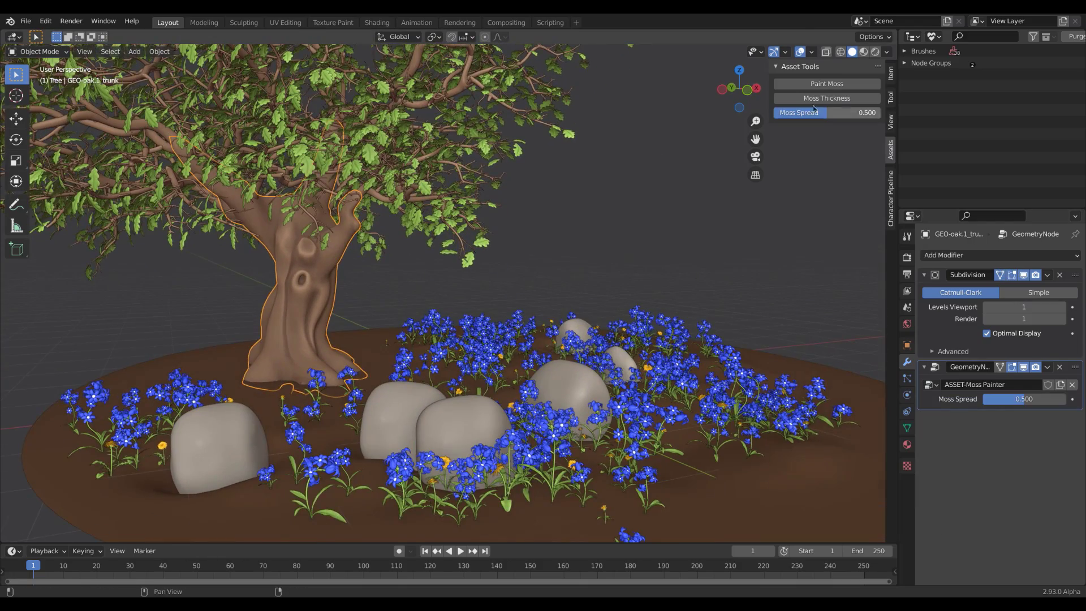
Paint moss along the trunk and lower Moss Spread to 0.307
{"action": "left_click", "coordinate": [801, 85]}
{"action": "left_click_drag", "start_coordinate": [328, 267], "coordinate": [243, 303]}
{"action": "middle_click_drag", "start_coordinate": [243, 304], "coordinate": [238, 317]}
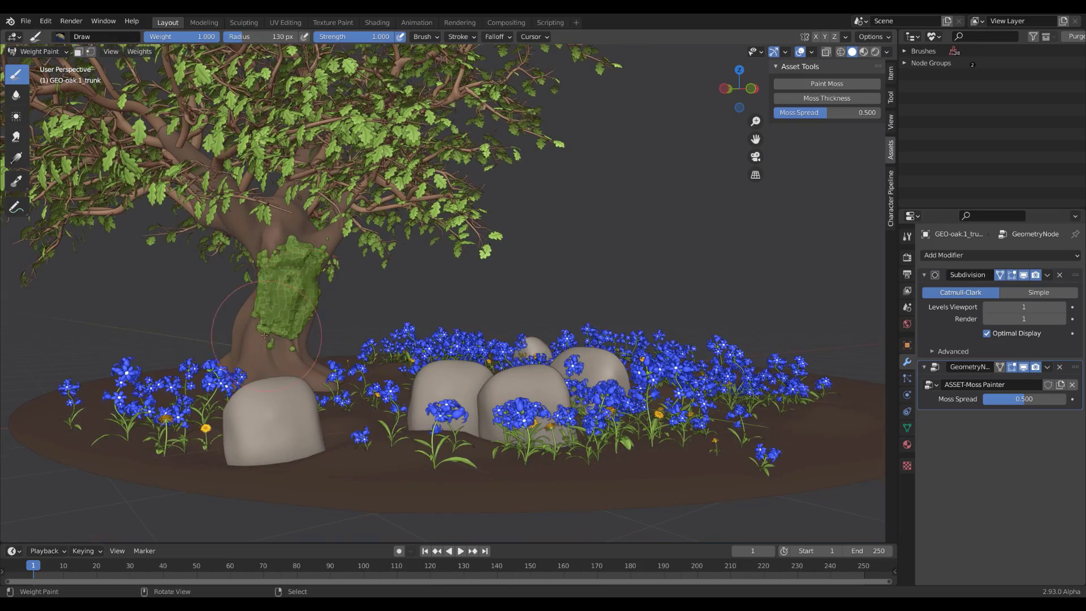
{"action": "mouse_move", "coordinate": [238, 316]}
{"action": "left_mouse_down"}
{"action": "mouse_move", "coordinate": [279, 330]}
{"action": "mouse_move", "coordinate": [292, 263]}
{"action": "left_mouse_up"}
{"action": "middle_click_drag", "start_coordinate": [291, 263], "coordinate": [351, 249]}
{"action": "left_click_drag", "start_coordinate": [350, 249], "coordinate": [387, 240]}
{"action": "middle_click_drag", "start_coordinate": [387, 239], "coordinate": [351, 257], "text": "shift"}
{"action": "left_click_drag", "start_coordinate": [809, 116], "coordinate": [845, 114]}
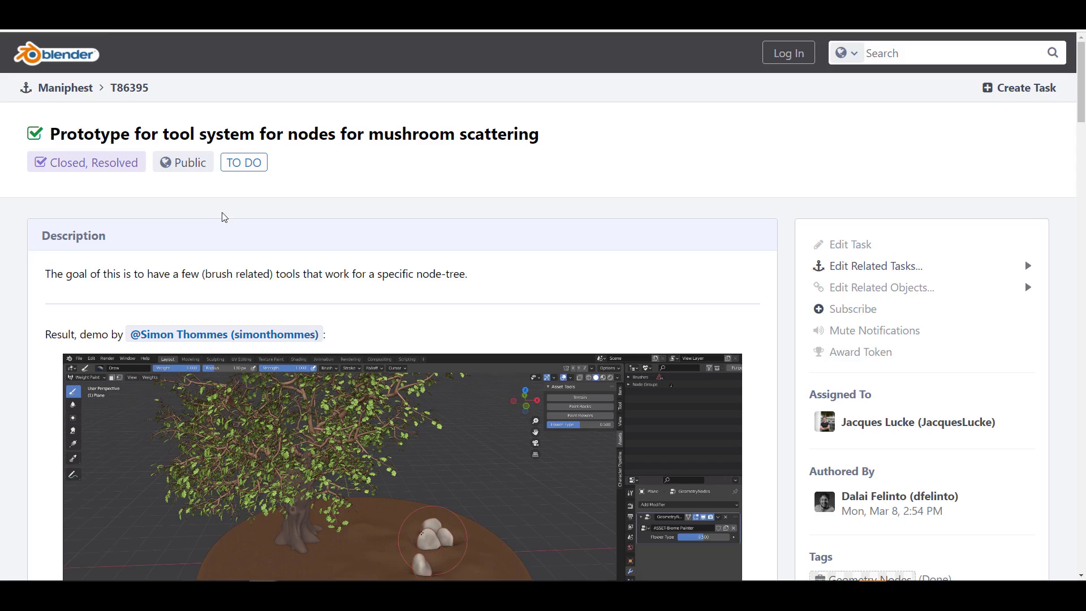
{"action": "scroll", "coordinate": [433, 211], "scroll_direction": "down", "scroll_amount": 9}
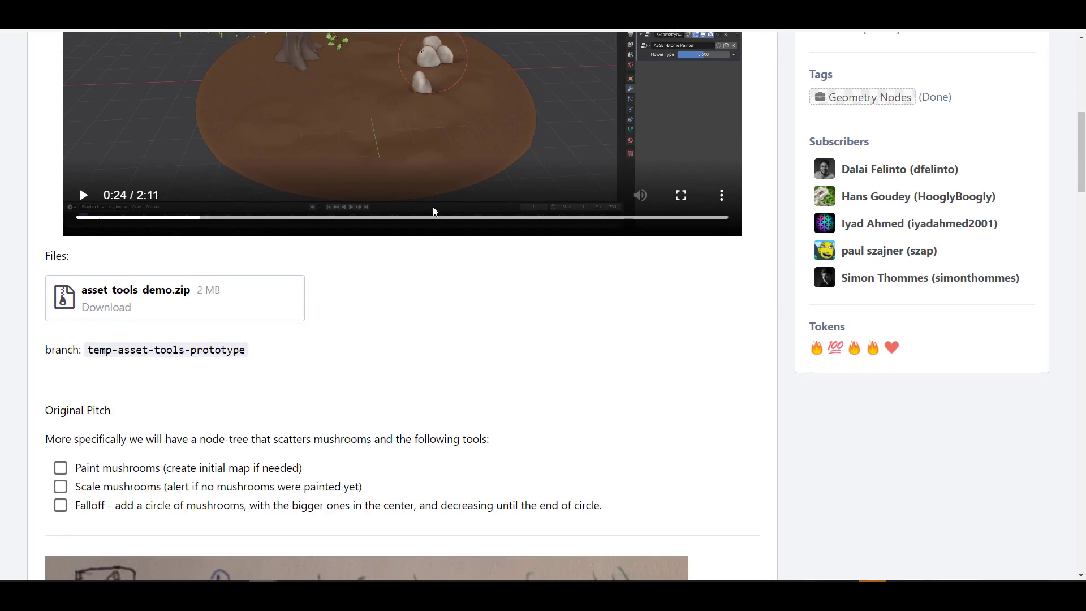
{"action": "scroll", "coordinate": [429, 242], "scroll_direction": "up", "scroll_amount": 9}
{"action": "scroll", "coordinate": [356, 230], "scroll_direction": "down", "scroll_amount": 13}
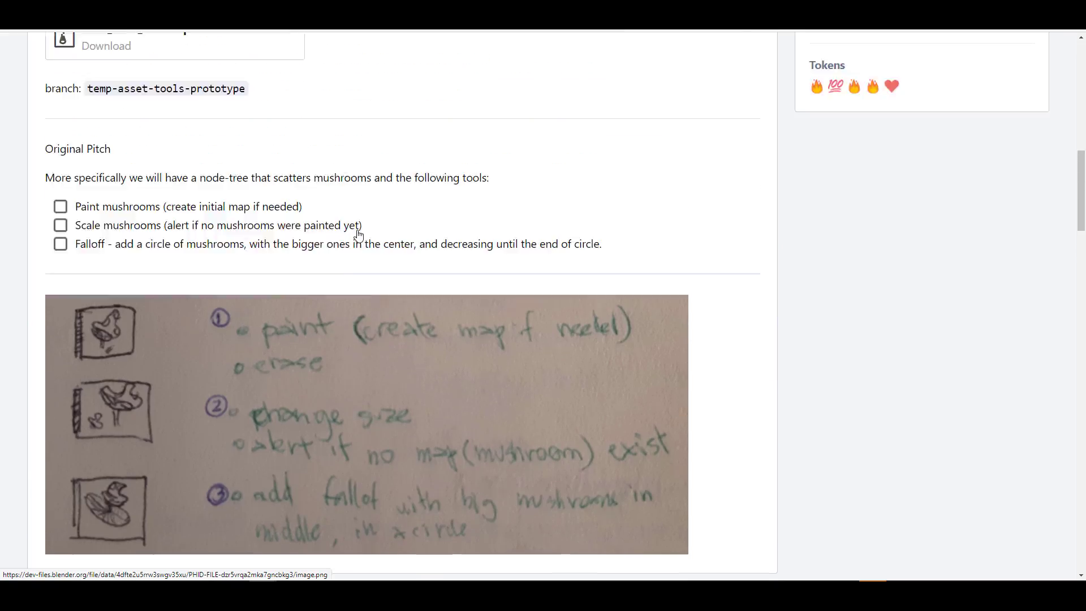
{"action": "scroll", "coordinate": [301, 202], "scroll_direction": "up", "scroll_amount": 8}
{"action": "scroll", "coordinate": [443, 98], "scroll_direction": "down", "scroll_amount": 9}
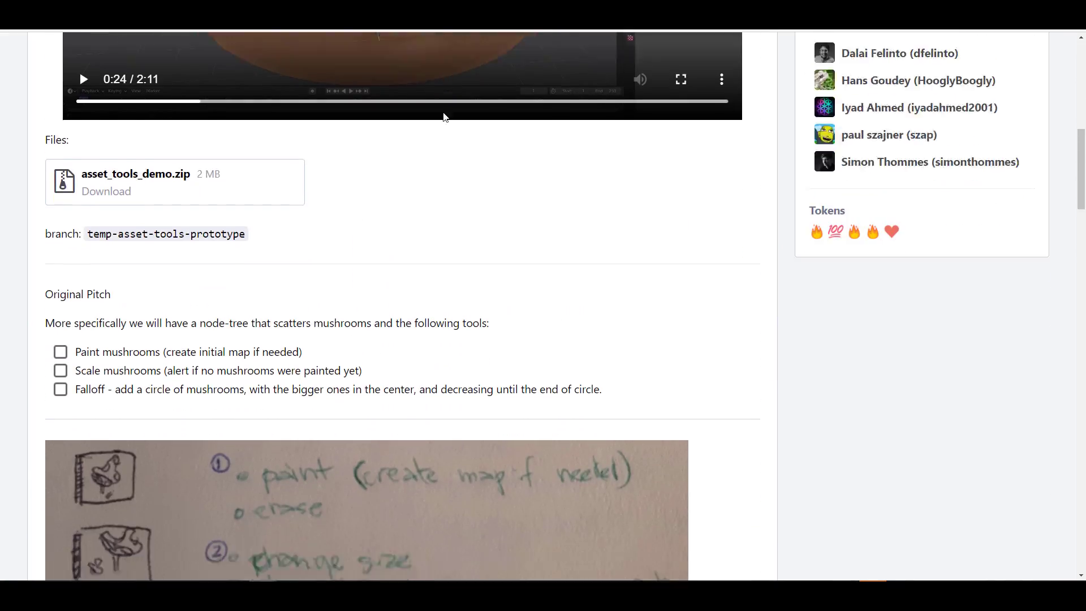
{"action": "scroll", "coordinate": [359, 165], "scroll_direction": "down", "scroll_amount": 6}
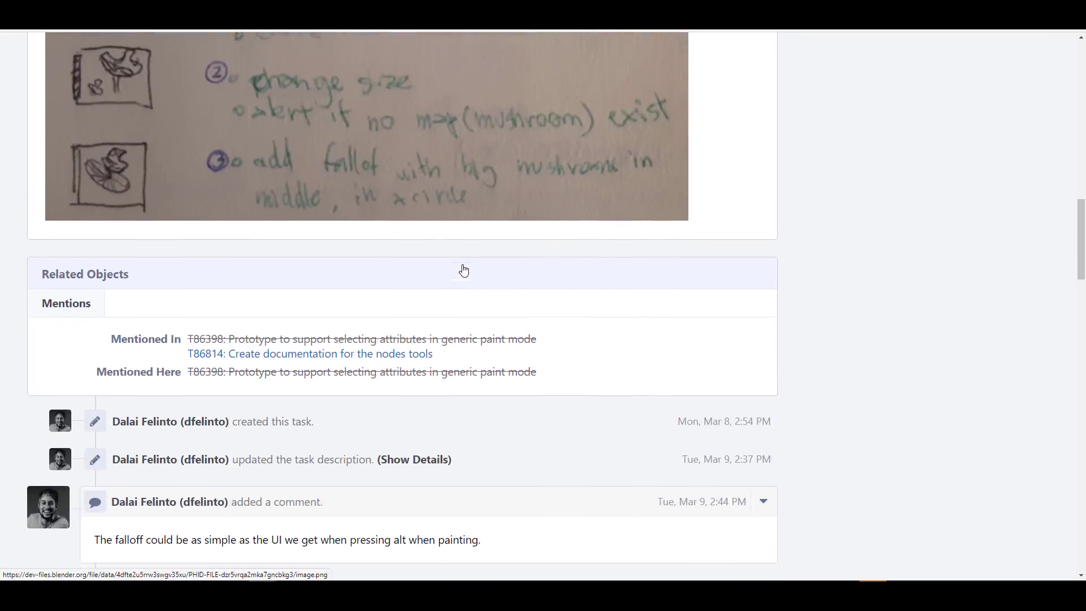
{"action": "scroll", "coordinate": [447, 263], "scroll_direction": "up", "scroll_amount": 8}
{"action": "scroll", "coordinate": [432, 257], "scroll_direction": "up", "scroll_amount": 6}
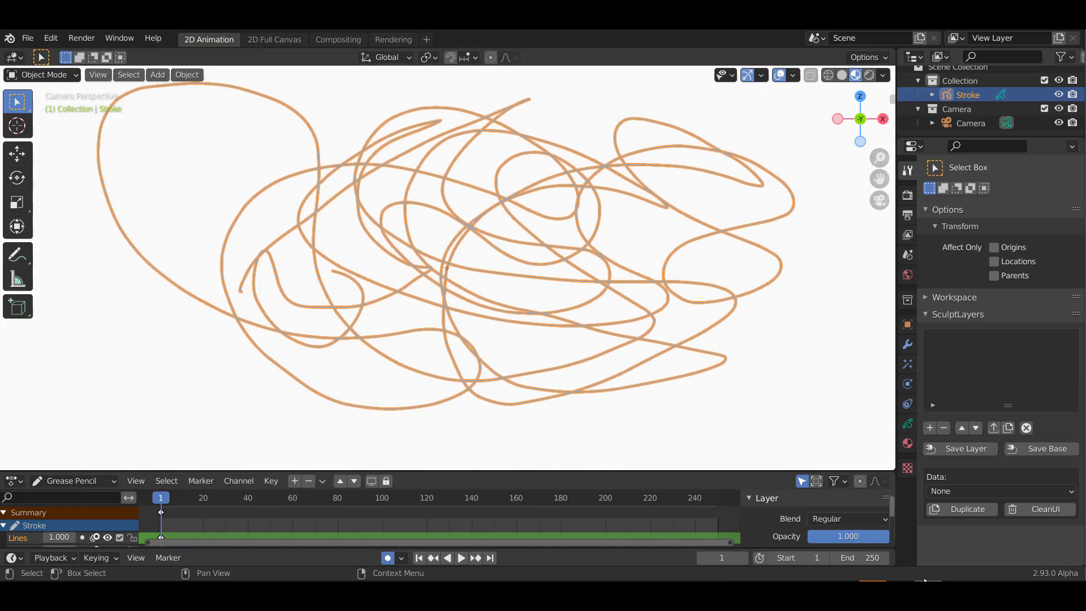
Start a new General scene, discarding the unsaved scribble drawing
{"action": "left_click", "coordinate": [51, 38]}
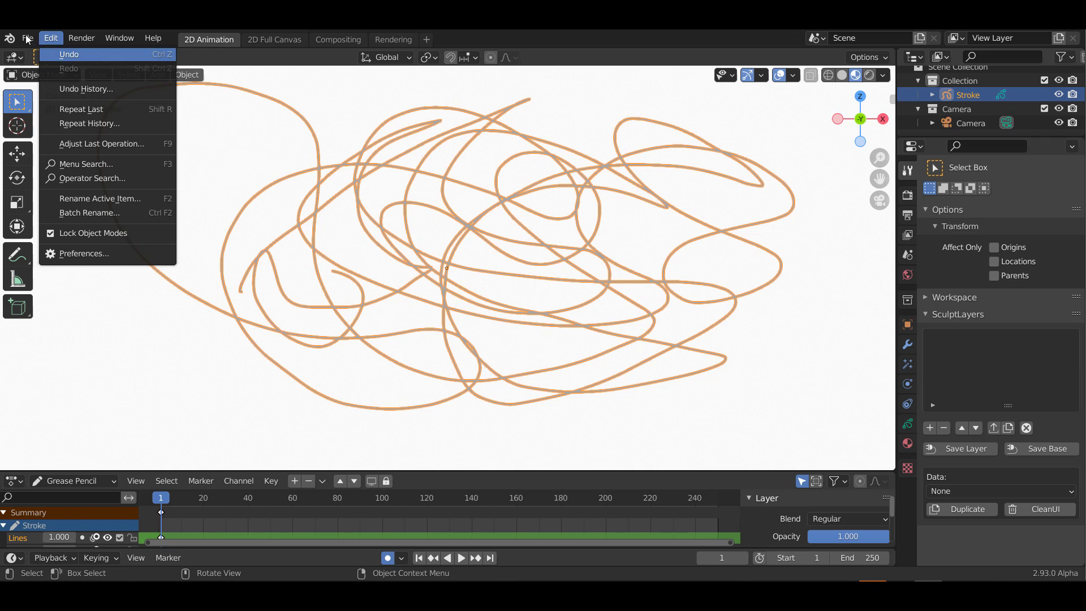
{"action": "left_click", "coordinate": [28, 38]}
{"action": "left_click", "coordinate": [28, 38]}
{"action": "mouse_move", "coordinate": [61, 54]}
{"action": "left_click", "coordinate": [207, 54]}
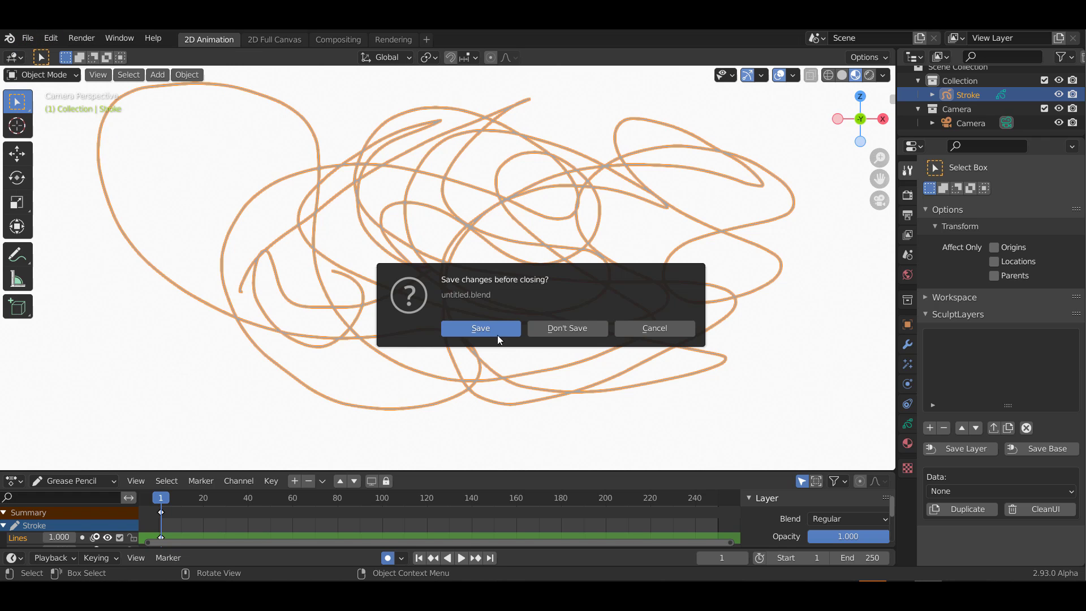
{"action": "left_click", "coordinate": [581, 329]}
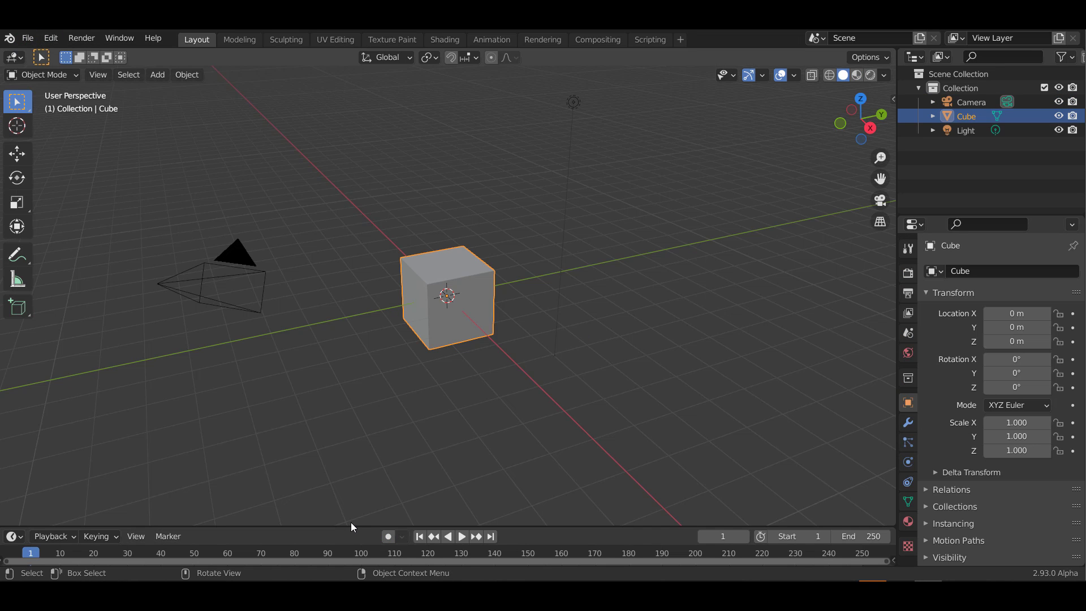
Turn an enlarged timeline into a Geometry Node Editor holding a new node tree for the cube
{"action": "left_click_drag", "start_coordinate": [352, 526], "coordinate": [351, 321]}
{"action": "left_click", "coordinate": [11, 330]}
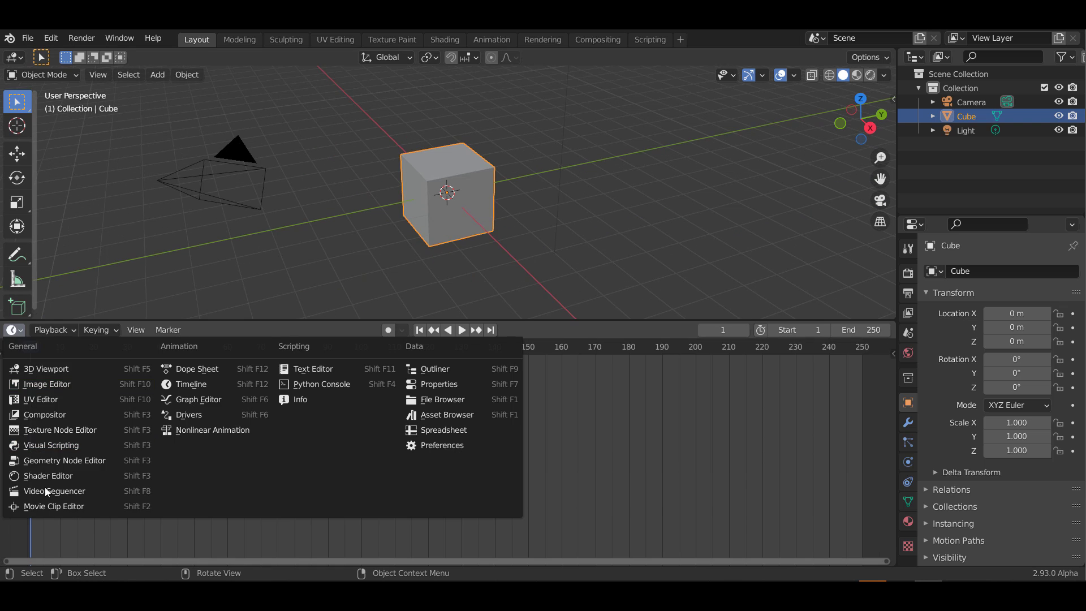
{"action": "left_click", "coordinate": [44, 460]}
{"action": "left_click", "coordinate": [434, 333]}
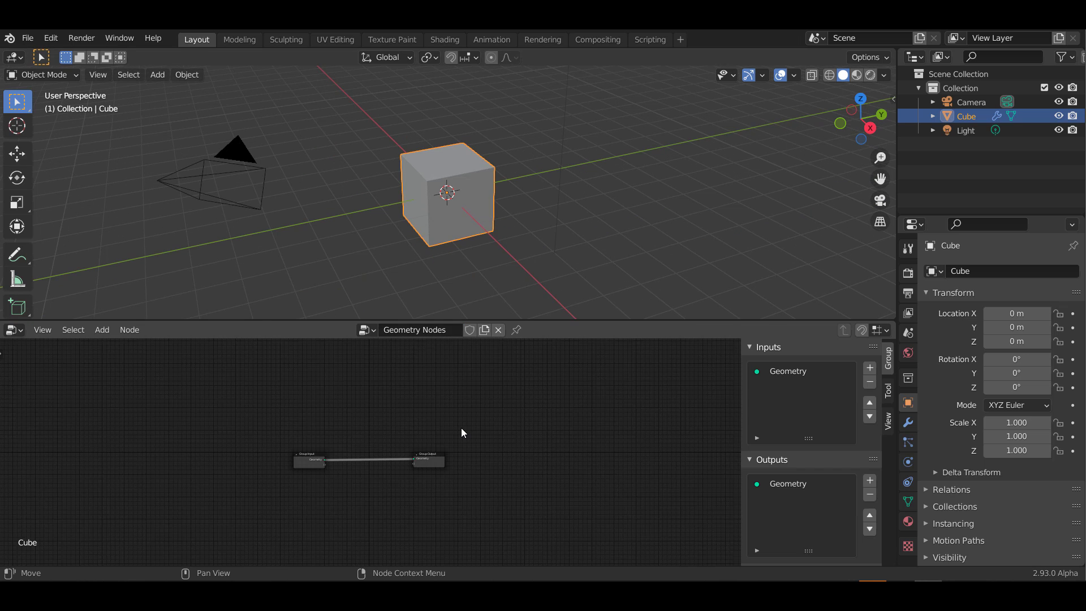
{"action": "scroll", "coordinate": [411, 412], "scroll_direction": "up", "scroll_amount": 5}
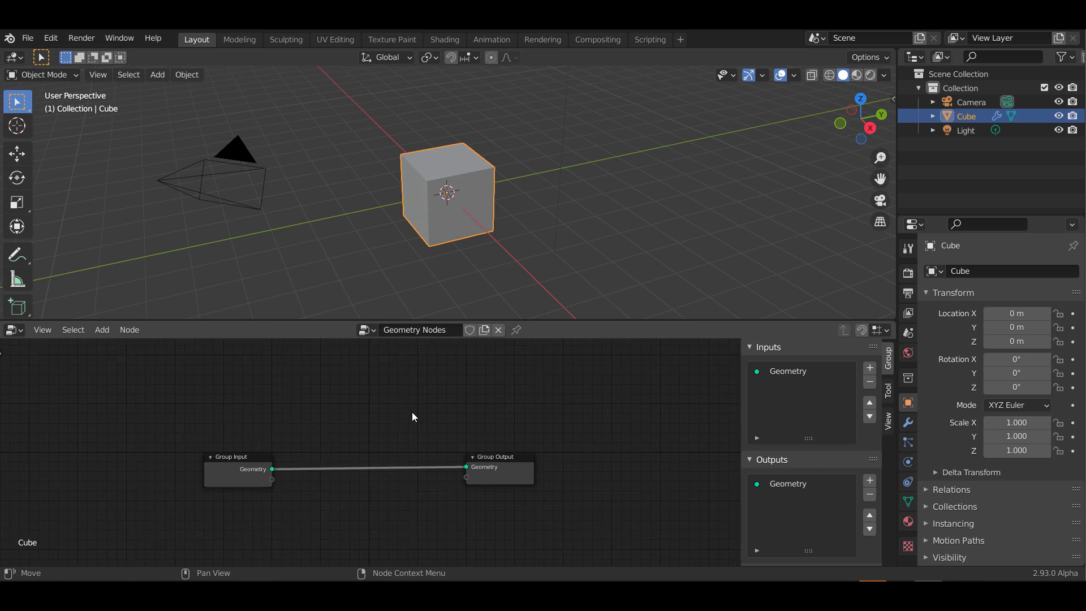
{"action": "key", "text": "shift+a"}
Add a Subdivision Surface node onto the Group Input to Group Output link
{"action": "left_click", "coordinate": [342, 386]}
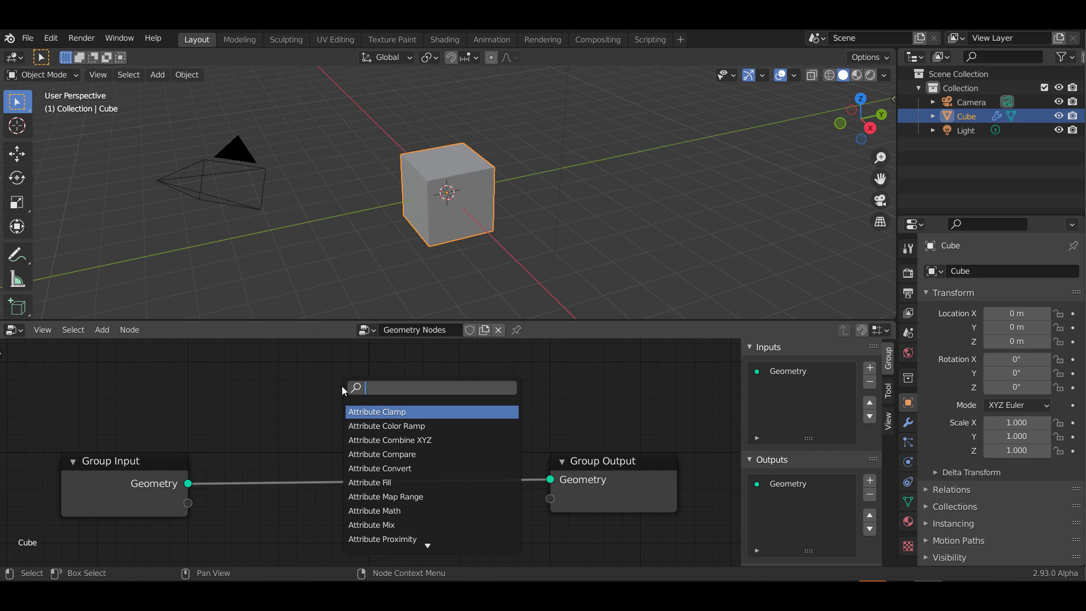
{"action": "type", "text": "subdiv"}
{"action": "key", "text": "Down"}
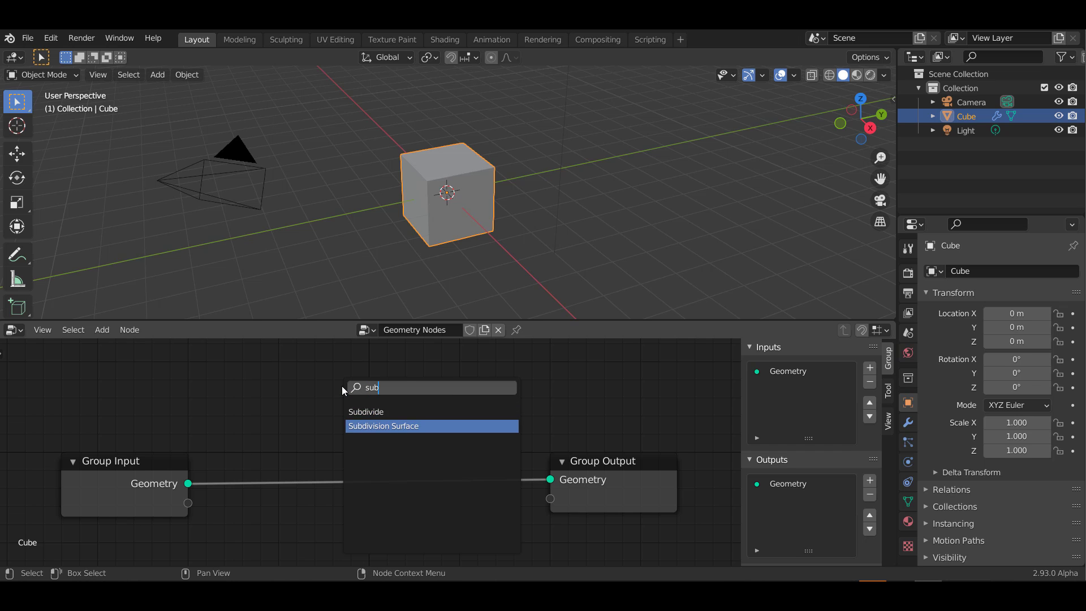
{"action": "key", "text": "Return"}
{"action": "left_click", "coordinate": [338, 427]}
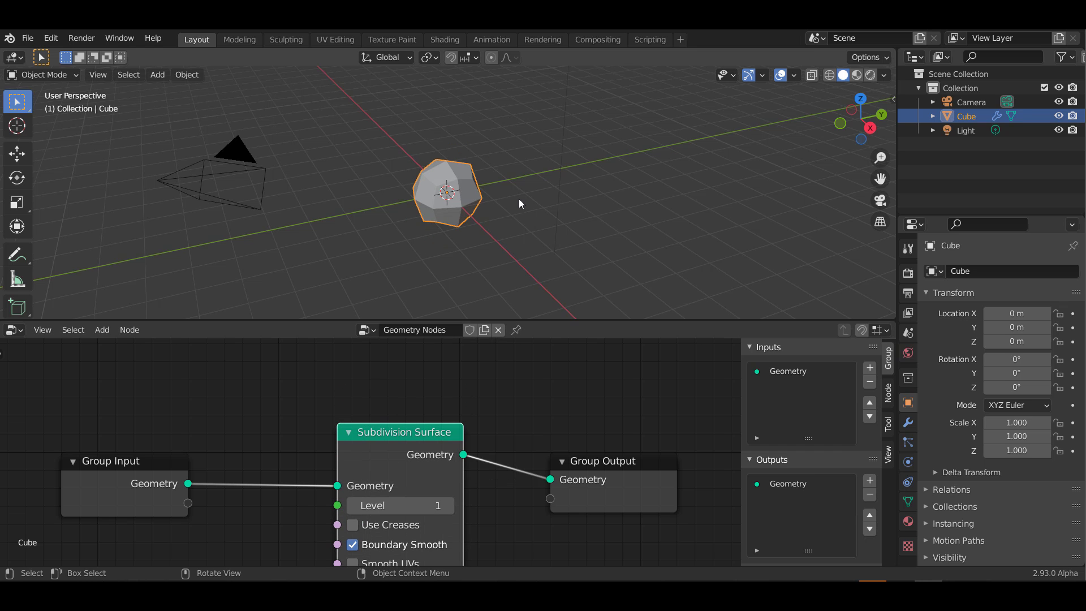
Arrange the node graph and show the cube's Geometry Nodes modifier settings
{"action": "middle_click_drag", "start_coordinate": [424, 206], "coordinate": [571, 218]}
{"action": "middle_click_drag", "start_coordinate": [474, 479], "coordinate": [499, 423]}
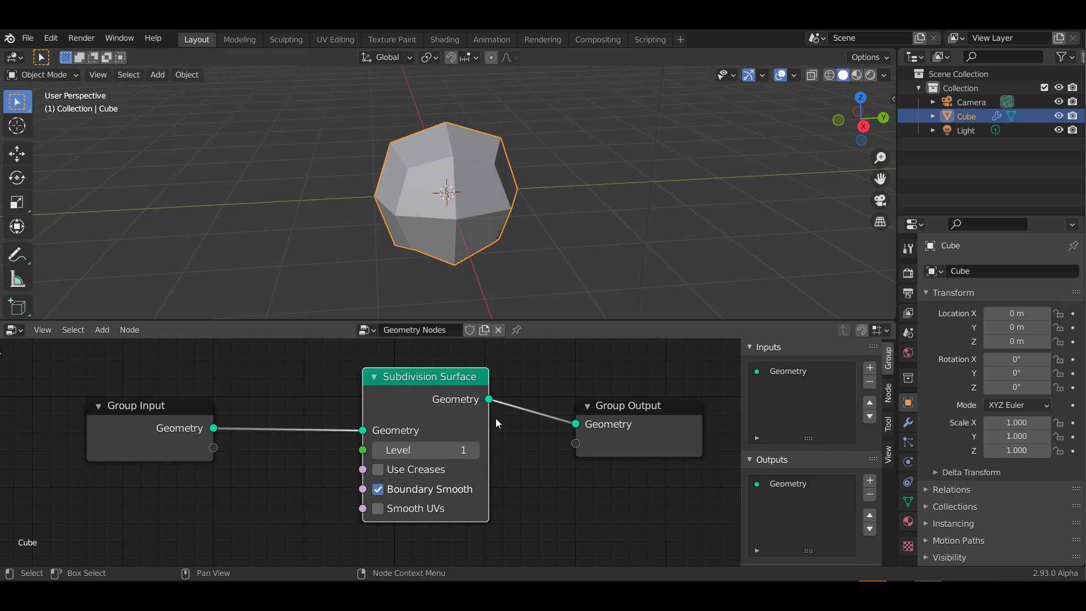
{"action": "left_click_drag", "start_coordinate": [431, 410], "coordinate": [413, 415]}
{"action": "left_click", "coordinate": [151, 428]}
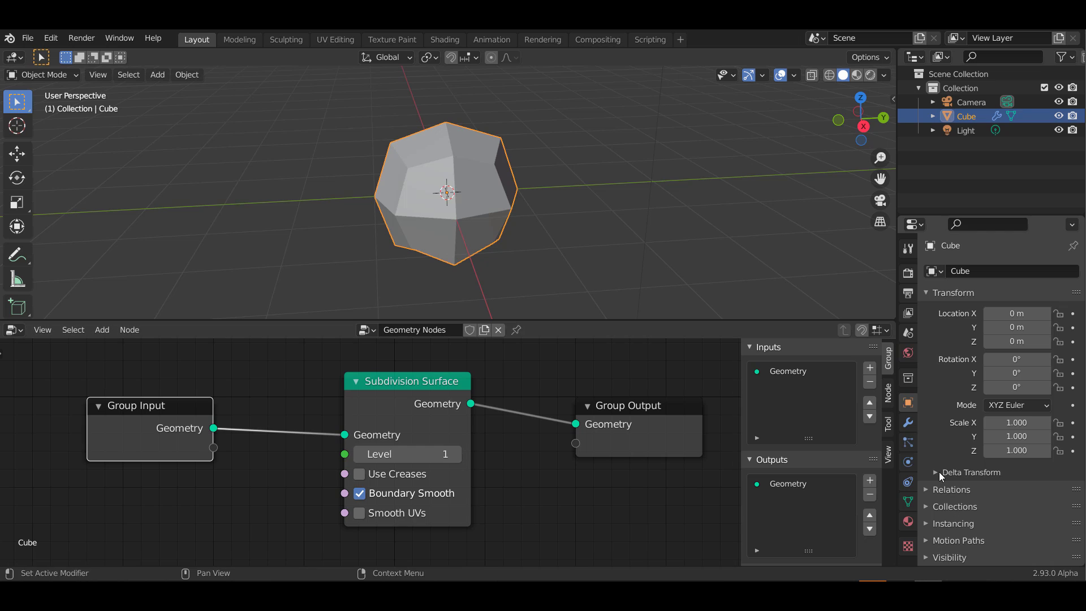
{"action": "left_click", "coordinate": [908, 423]}
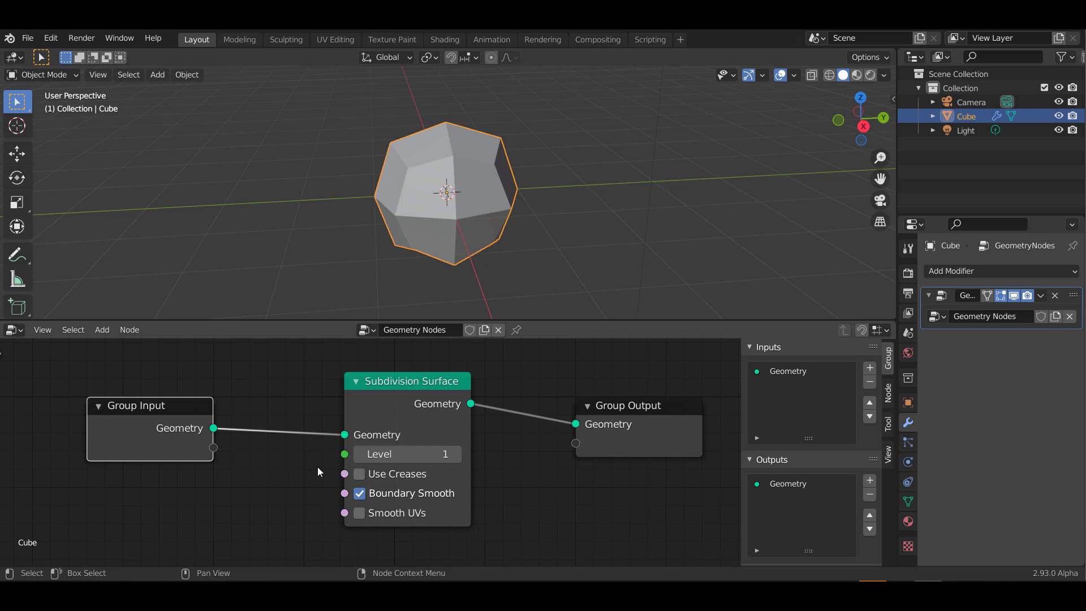
Link the Level and Smooth UVs sockets to the Group Input node
{"action": "left_click_drag", "start_coordinate": [407, 411], "coordinate": [404, 410]}
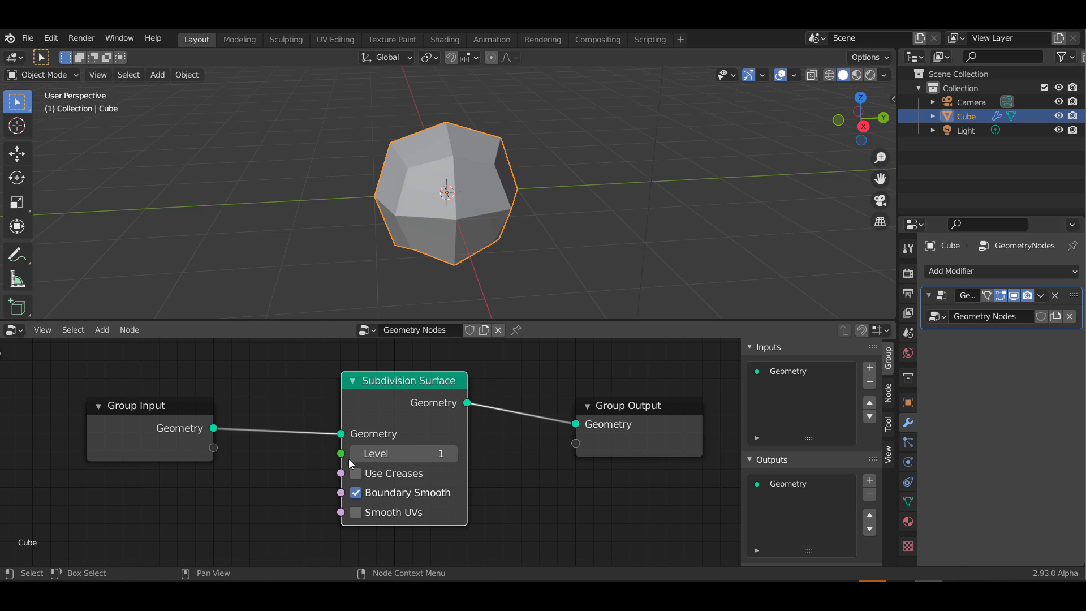
{"action": "left_click_drag", "start_coordinate": [341, 453], "coordinate": [211, 448]}
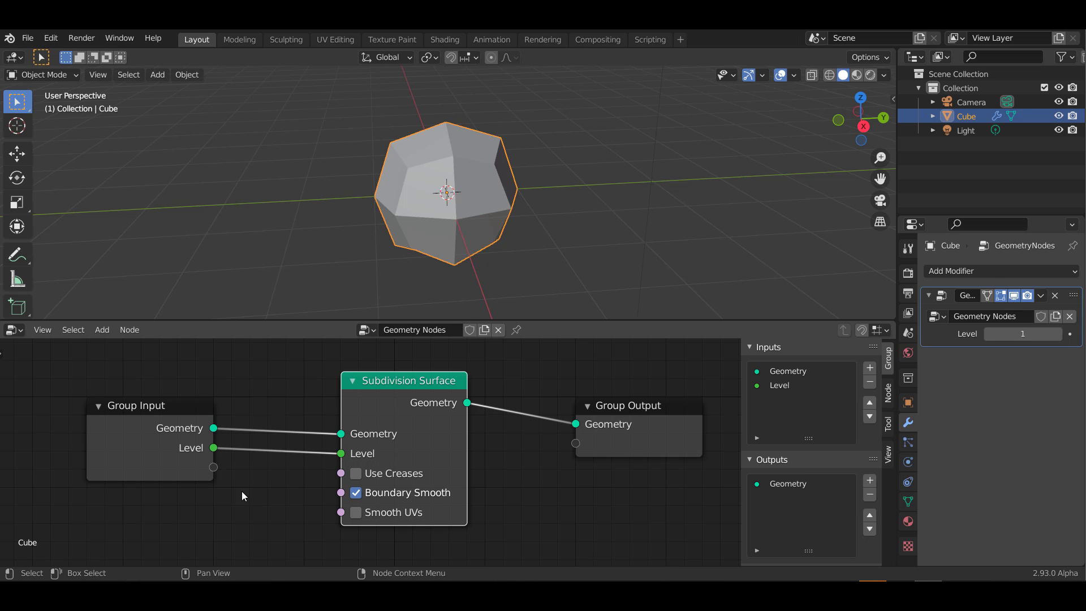
{"action": "middle_click_drag", "start_coordinate": [255, 497], "coordinate": [287, 484]}
{"action": "left_click_drag", "start_coordinate": [373, 500], "coordinate": [246, 455]}
Finish exposing Smooth UVs, then test subdivision Level 2 and return it to 1
{"action": "left_click", "coordinate": [182, 446]}
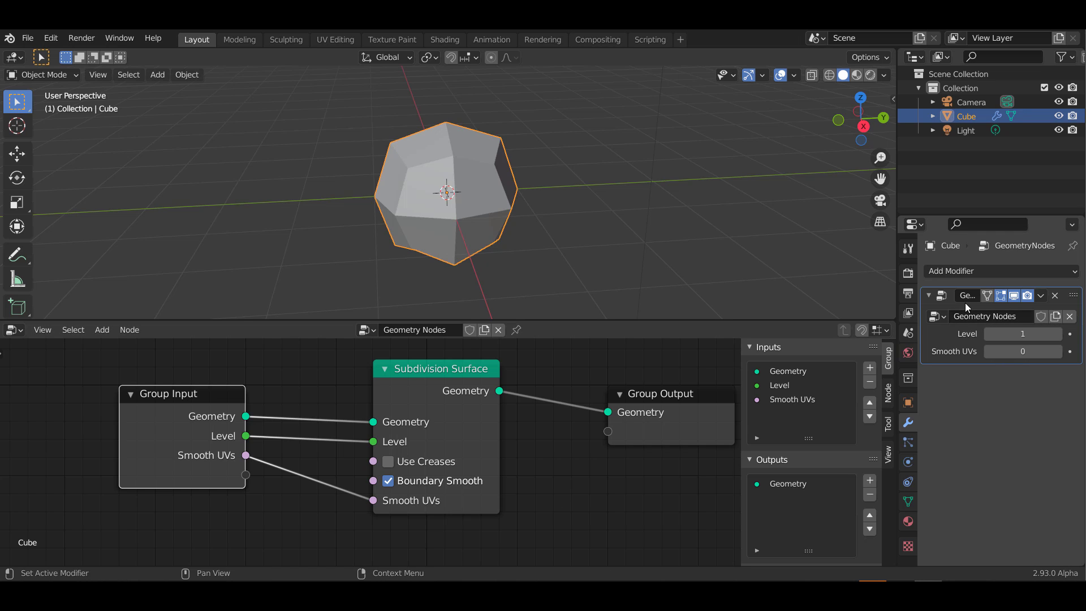
{"action": "left_click", "coordinate": [1057, 334]}
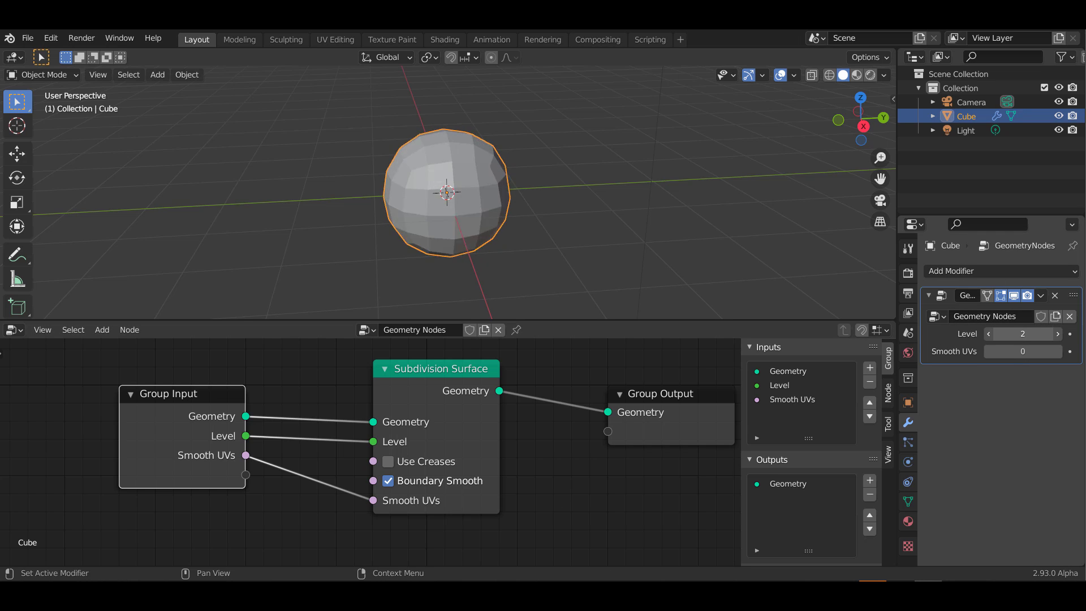
{"action": "left_click", "coordinate": [988, 333]}
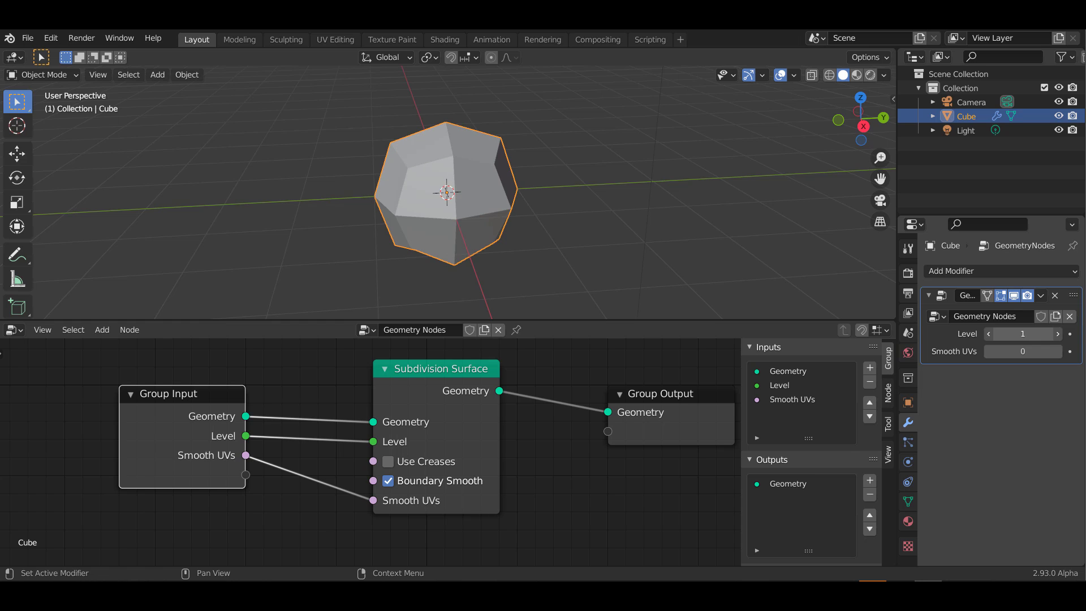
Move the Group Output node further right and browse the available node groups
{"action": "middle_click_drag", "start_coordinate": [587, 467], "coordinate": [461, 473]}
{"action": "scroll", "coordinate": [460, 473], "scroll_direction": "down", "scroll_amount": 1}
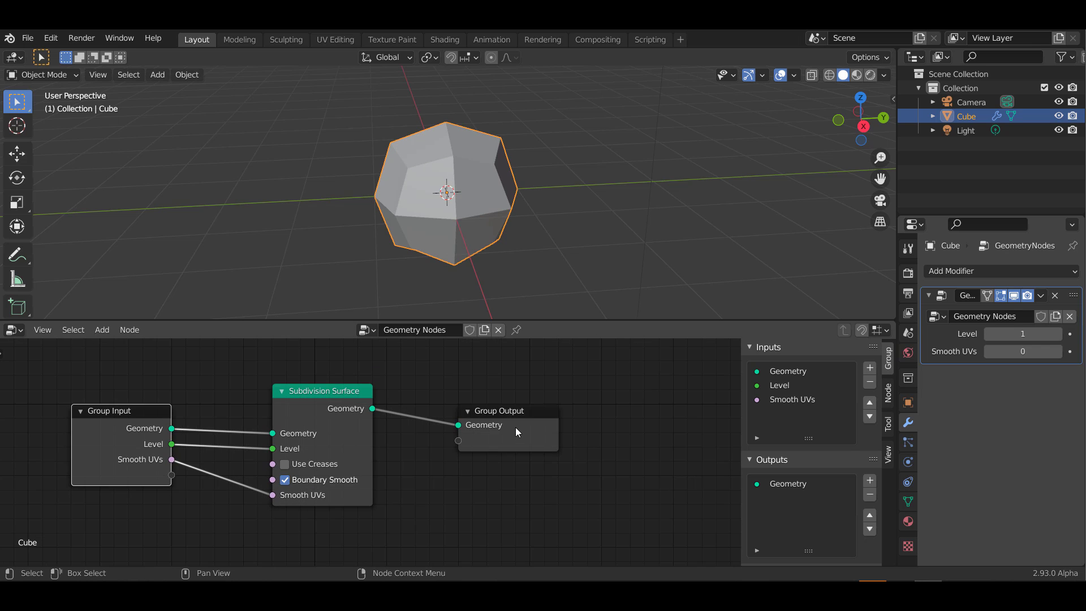
{"action": "left_click_drag", "start_coordinate": [514, 426], "coordinate": [617, 425]}
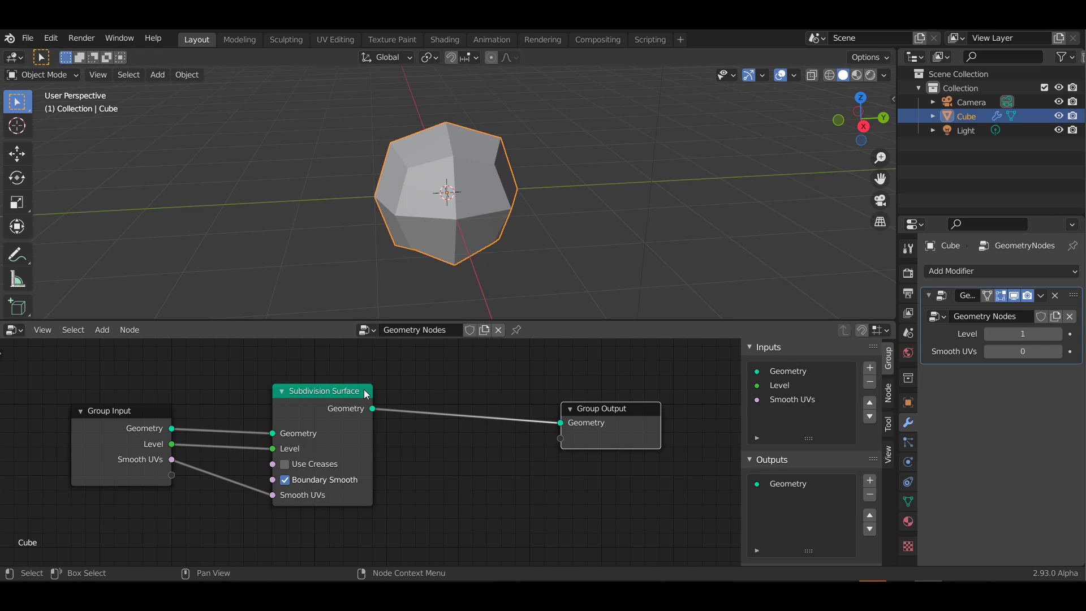
{"action": "left_click", "coordinate": [937, 317]}
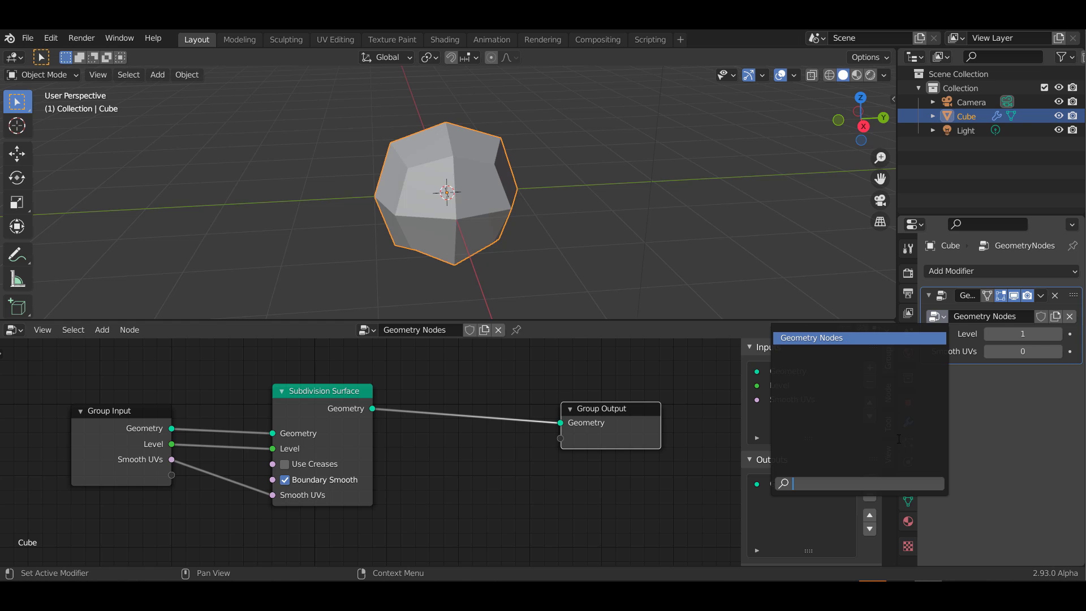
{"action": "left_click", "coordinate": [27, 38]}
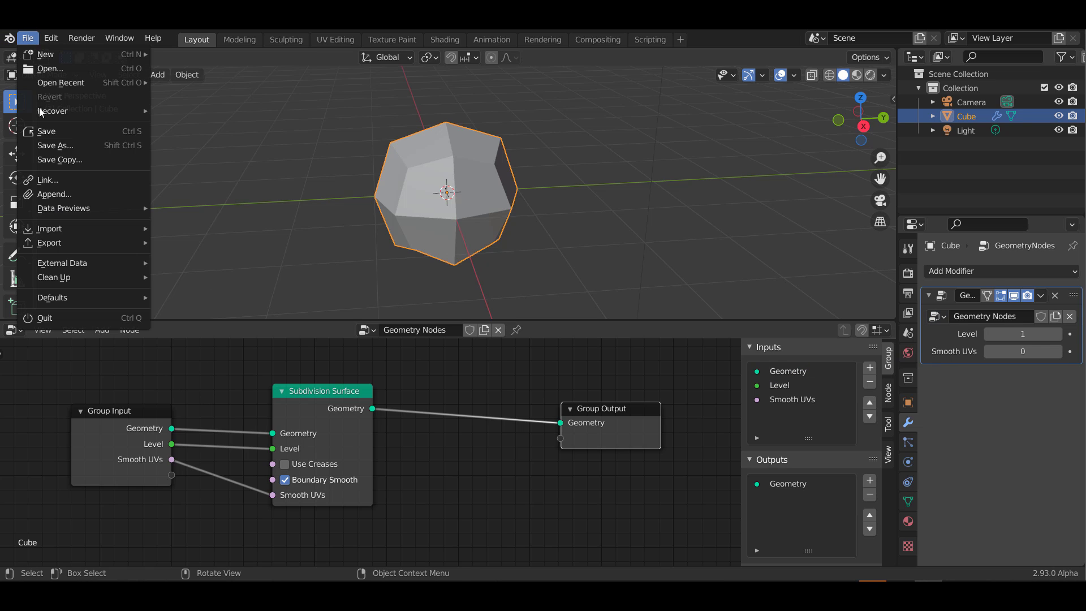
{"action": "mouse_move", "coordinate": [57, 228]}
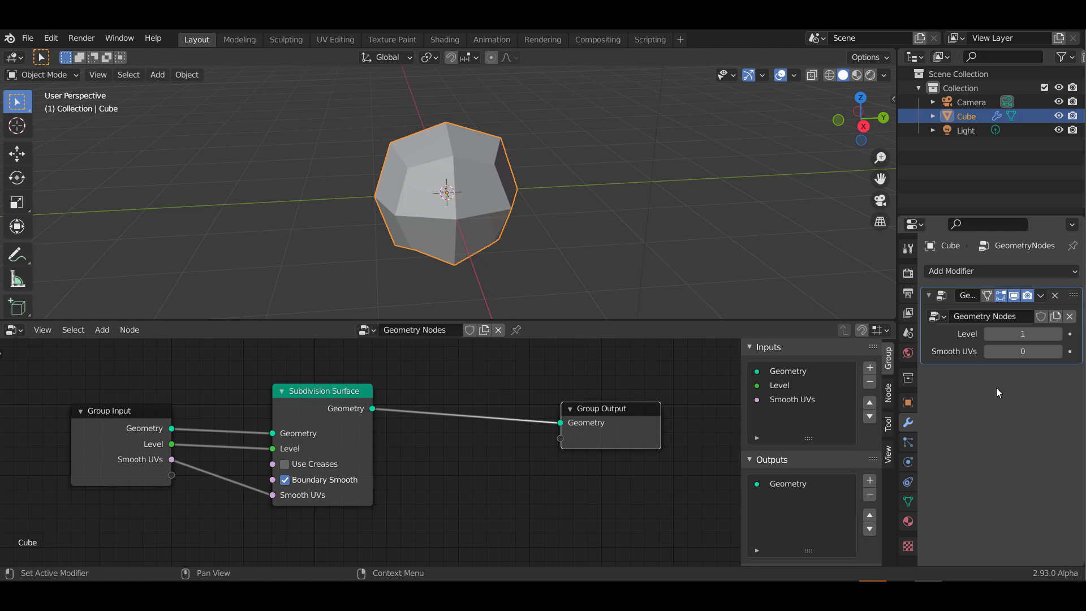
{"action": "left_click", "coordinate": [937, 316]}
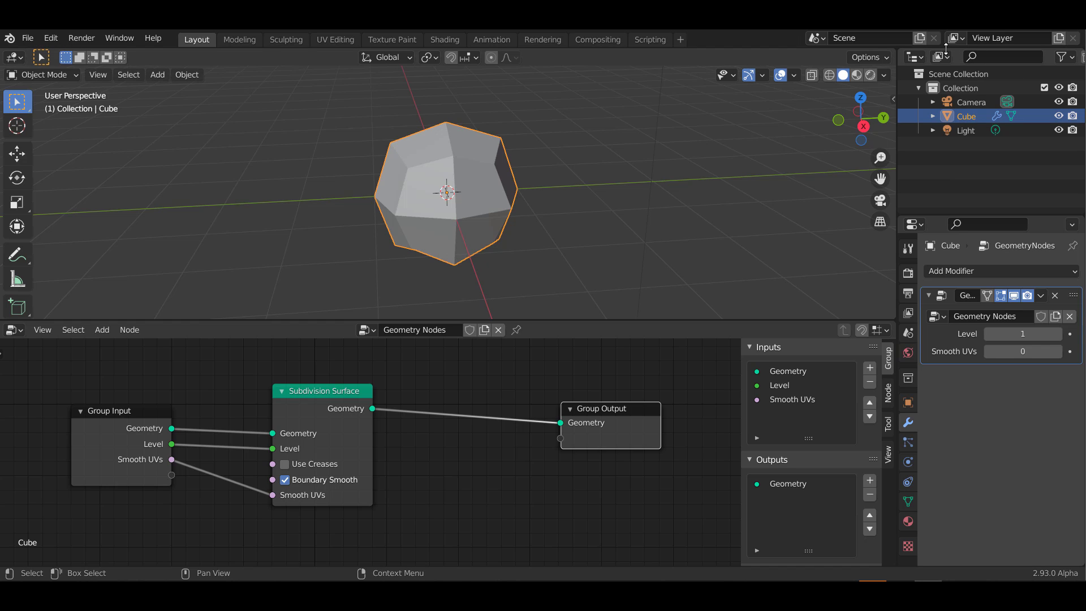
Join the node editor area into the 3D viewport so it fills the lower area
{"action": "middle_click_drag", "start_coordinate": [438, 165], "coordinate": [509, 192]}
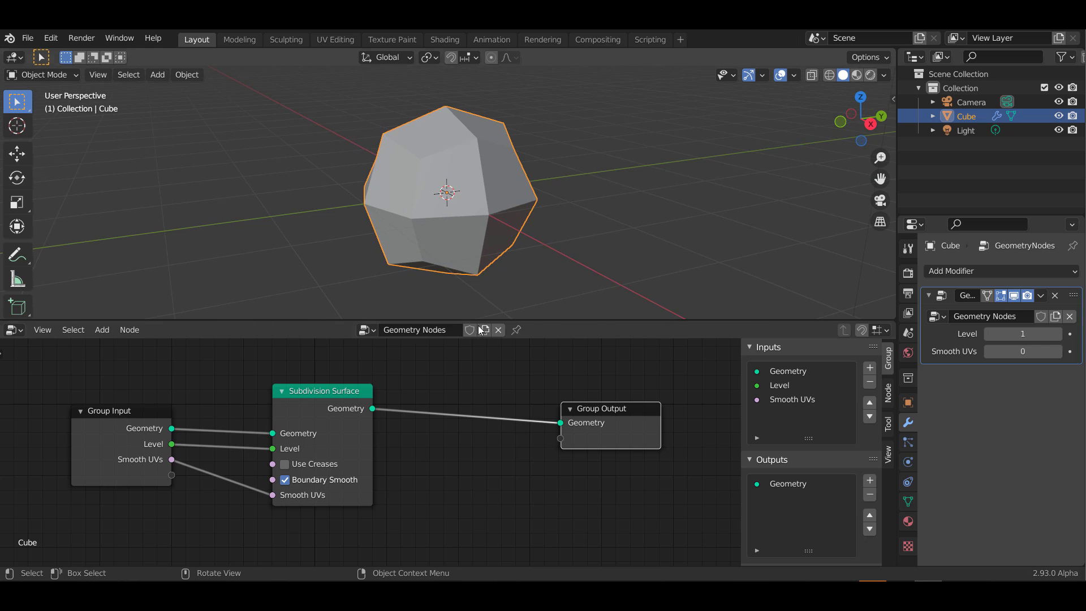
{"action": "right_click", "coordinate": [477, 322]}
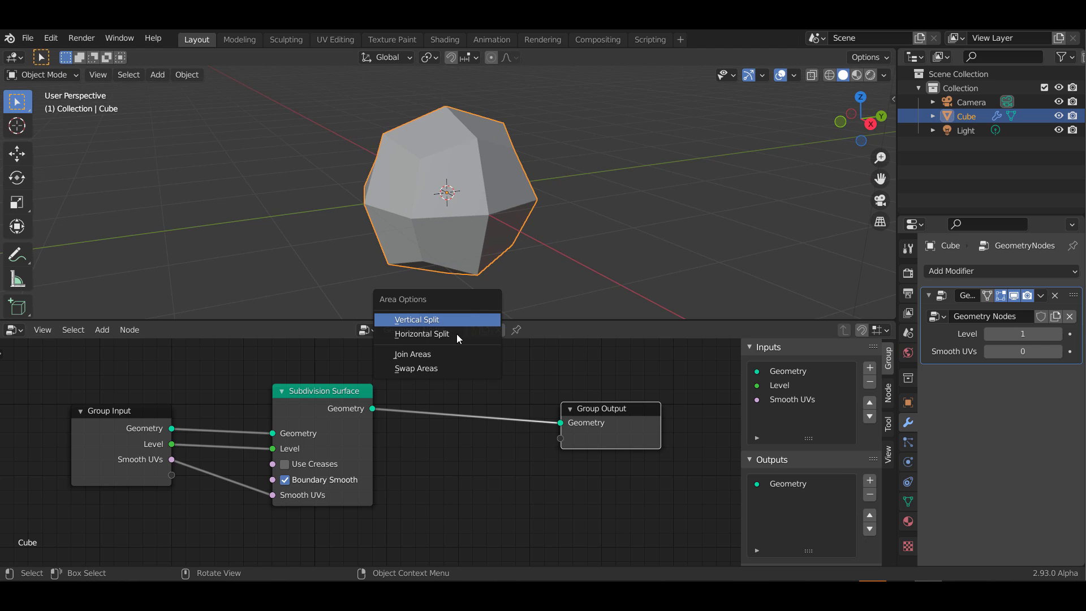
{"action": "left_click", "coordinate": [413, 354]}
{"action": "left_click", "coordinate": [450, 385]}
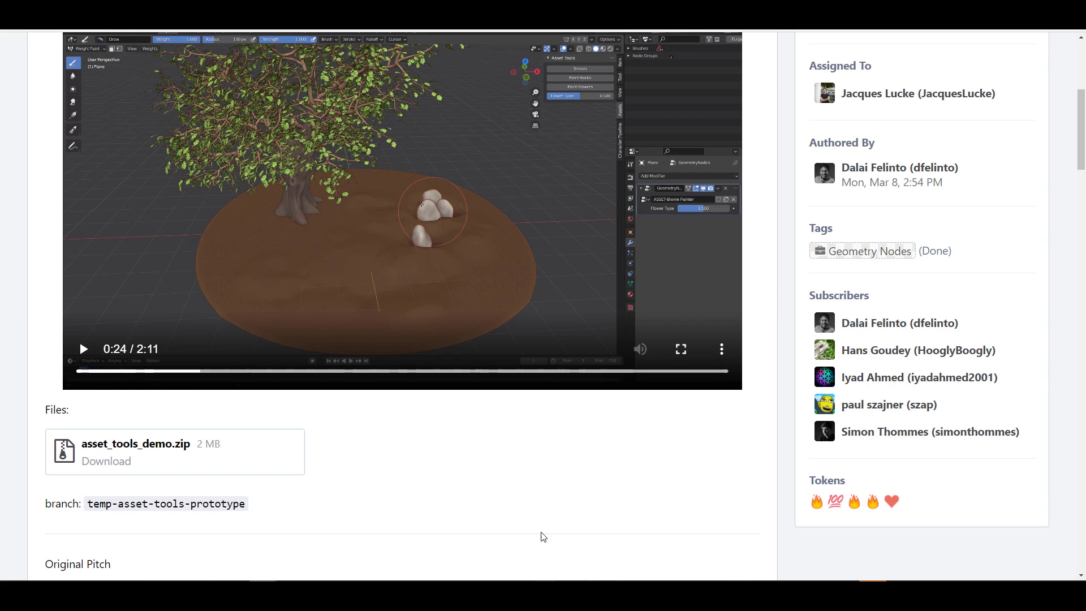
Scroll through the Gumroad store's grid of Blender add-ons, materials and asset packs
{"action": "scroll", "coordinate": [543, 536], "scroll_direction": "up", "scroll_amount": 6}
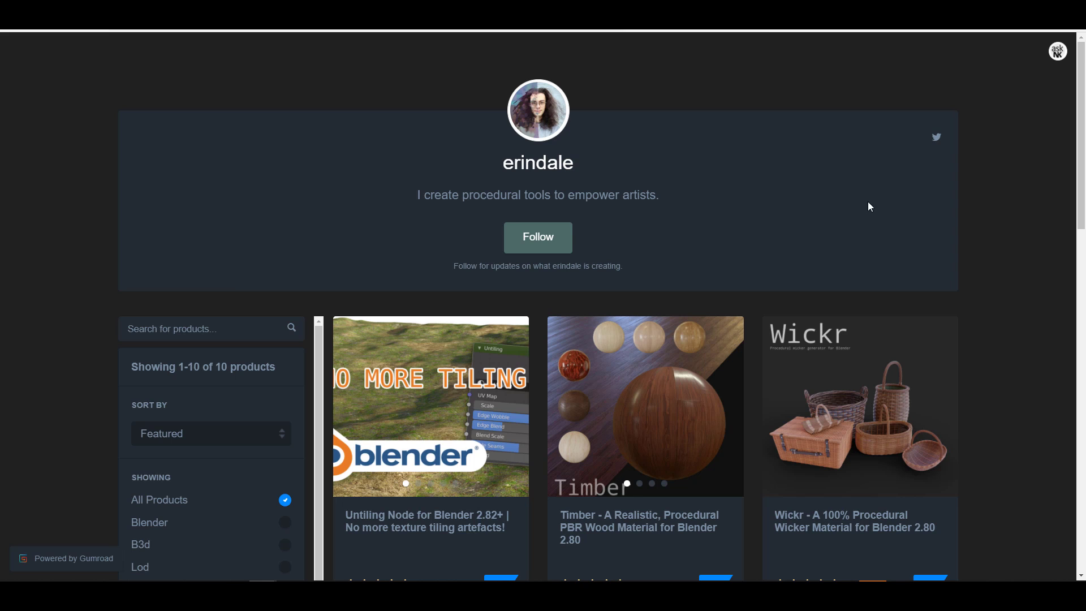
{"action": "scroll", "coordinate": [964, 219], "scroll_direction": "down", "scroll_amount": 3}
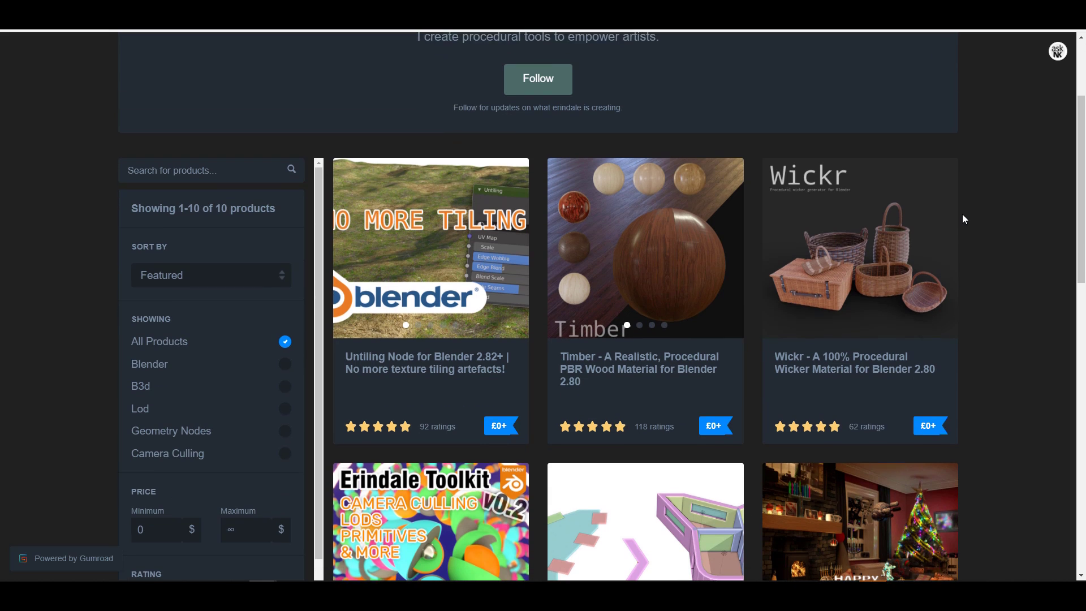
{"action": "scroll", "coordinate": [922, 184], "scroll_direction": "down", "scroll_amount": 10}
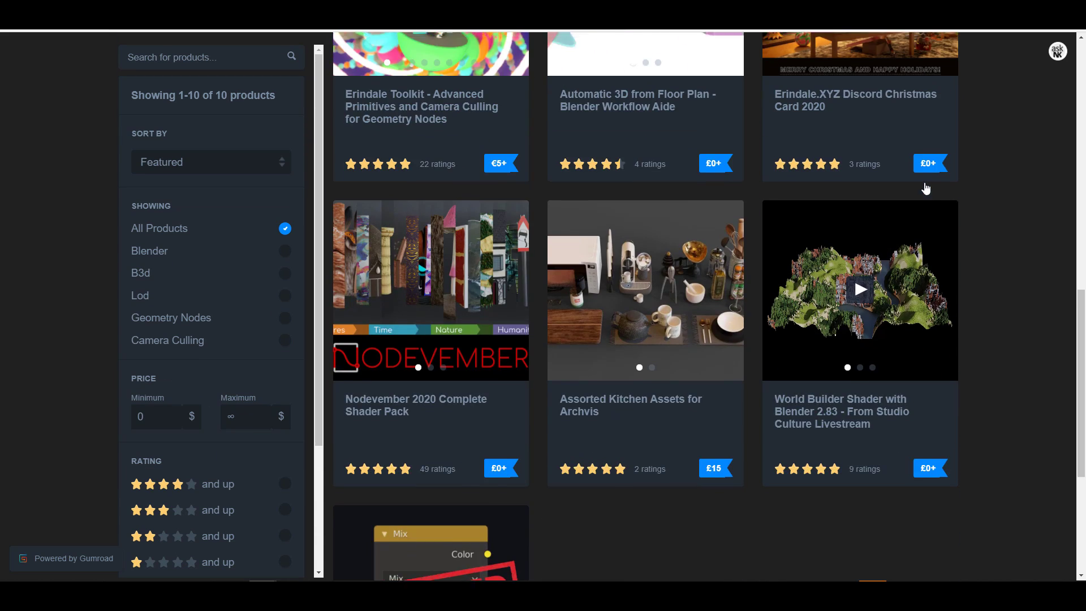
{"action": "scroll", "coordinate": [843, 217], "scroll_direction": "up", "scroll_amount": 3}
{"action": "scroll", "coordinate": [871, 237], "scroll_direction": "down", "scroll_amount": 1}
{"action": "scroll", "coordinate": [981, 231], "scroll_direction": "down", "scroll_amount": 4}
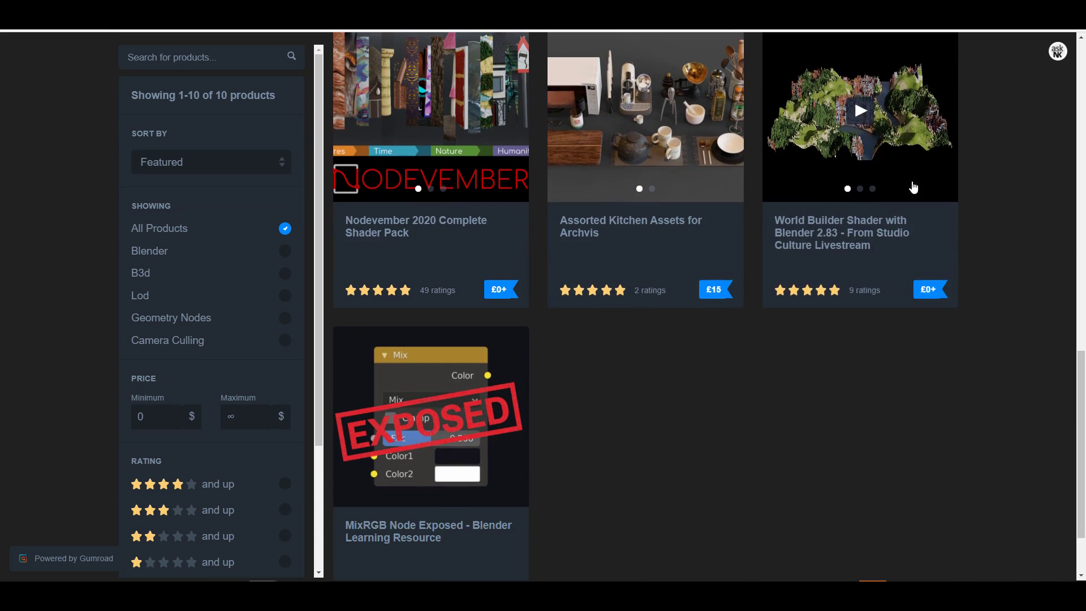
{"action": "scroll", "coordinate": [863, 405], "scroll_direction": "up", "scroll_amount": 1}
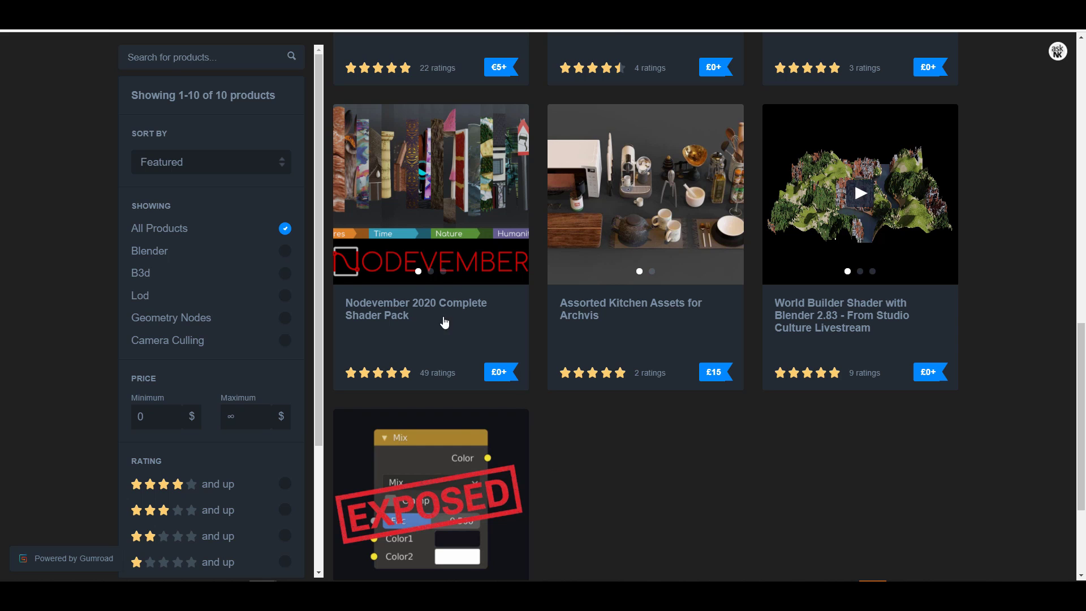
{"action": "scroll", "coordinate": [984, 436], "scroll_direction": "up", "scroll_amount": 6}
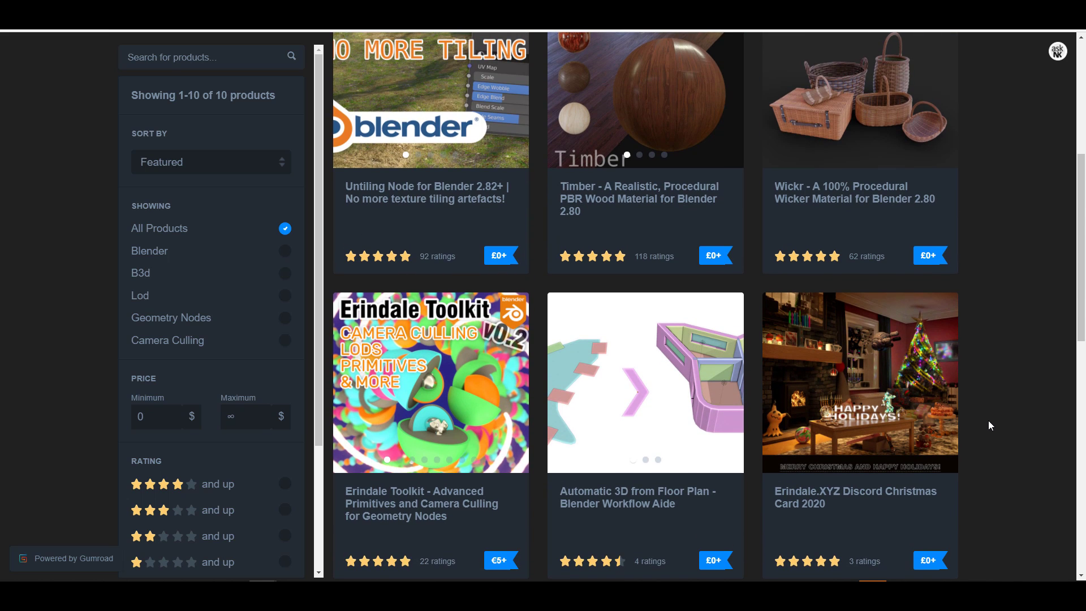
{"action": "scroll", "coordinate": [987, 416], "scroll_direction": "down", "scroll_amount": 2}
{"action": "scroll", "coordinate": [853, 295], "scroll_direction": "up", "scroll_amount": 3}
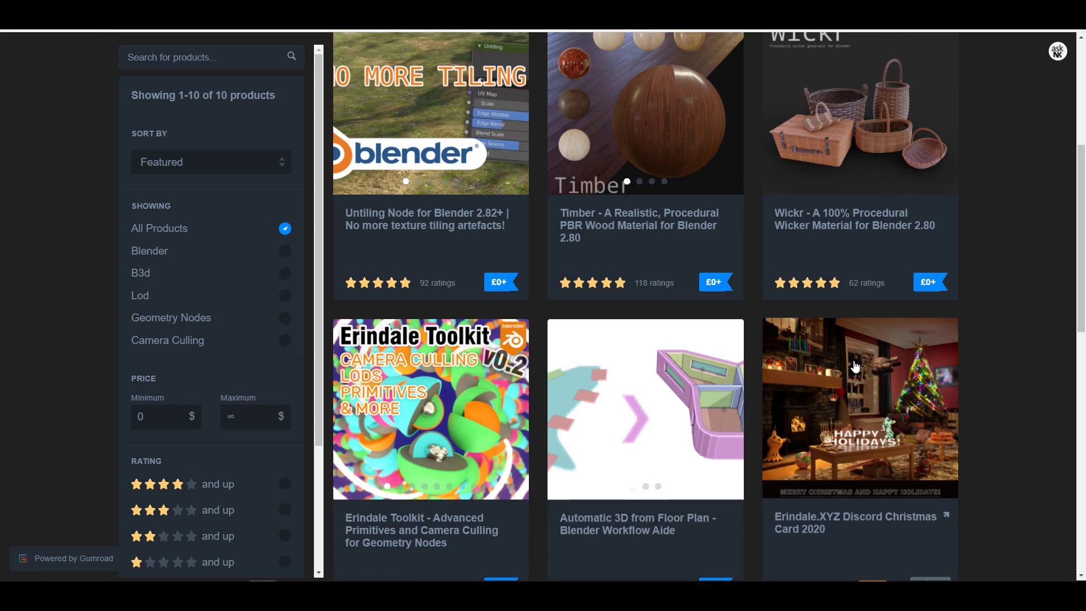
{"action": "scroll", "coordinate": [930, 305], "scroll_direction": "down", "scroll_amount": 4}
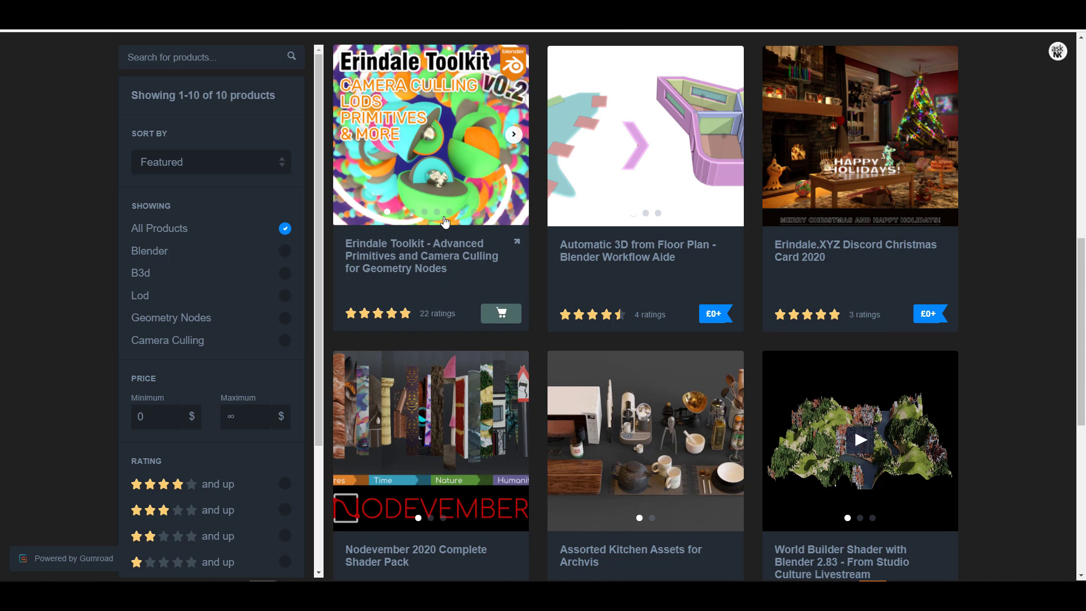
{"action": "scroll", "coordinate": [445, 222], "scroll_direction": "down", "scroll_amount": 6}
{"action": "scroll", "coordinate": [541, 294], "scroll_direction": "up", "scroll_amount": 3}
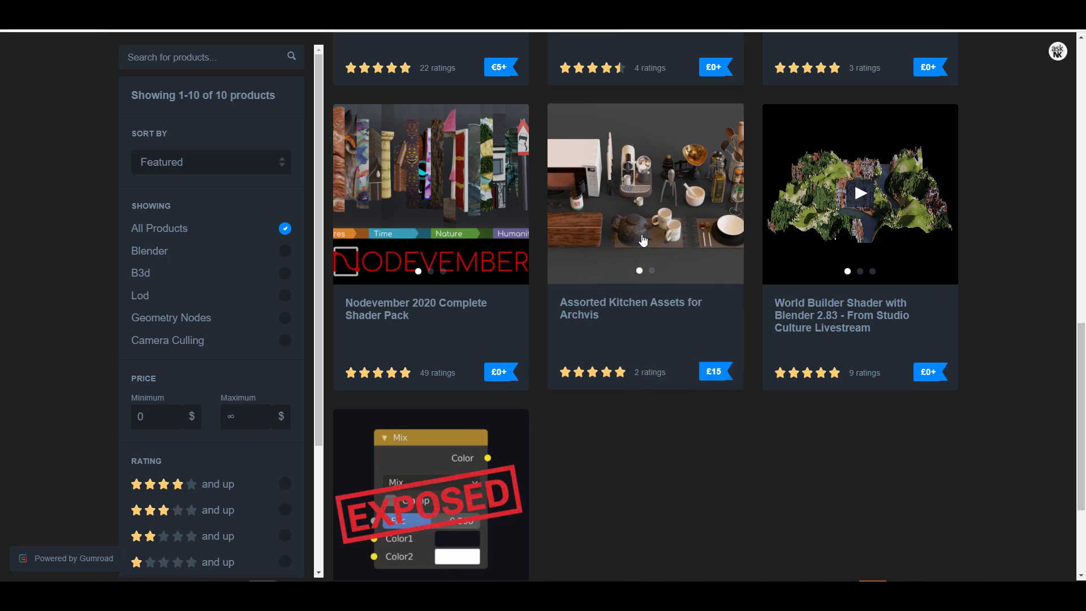
{"action": "scroll", "coordinate": [665, 432], "scroll_direction": "up", "scroll_amount": 10}
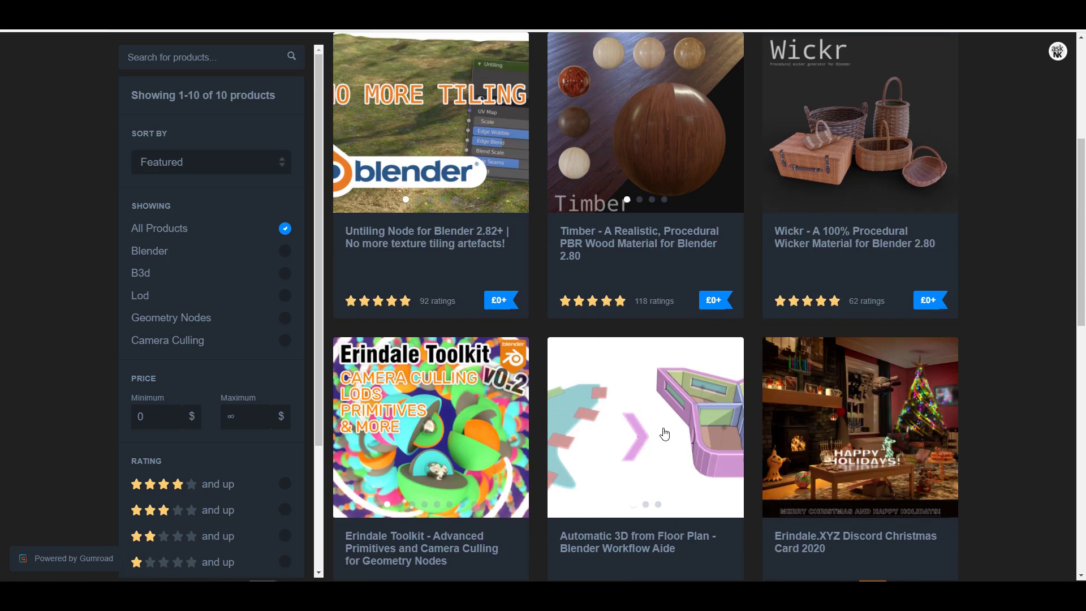
{"action": "scroll", "coordinate": [664, 433], "scroll_direction": "up", "scroll_amount": 2}
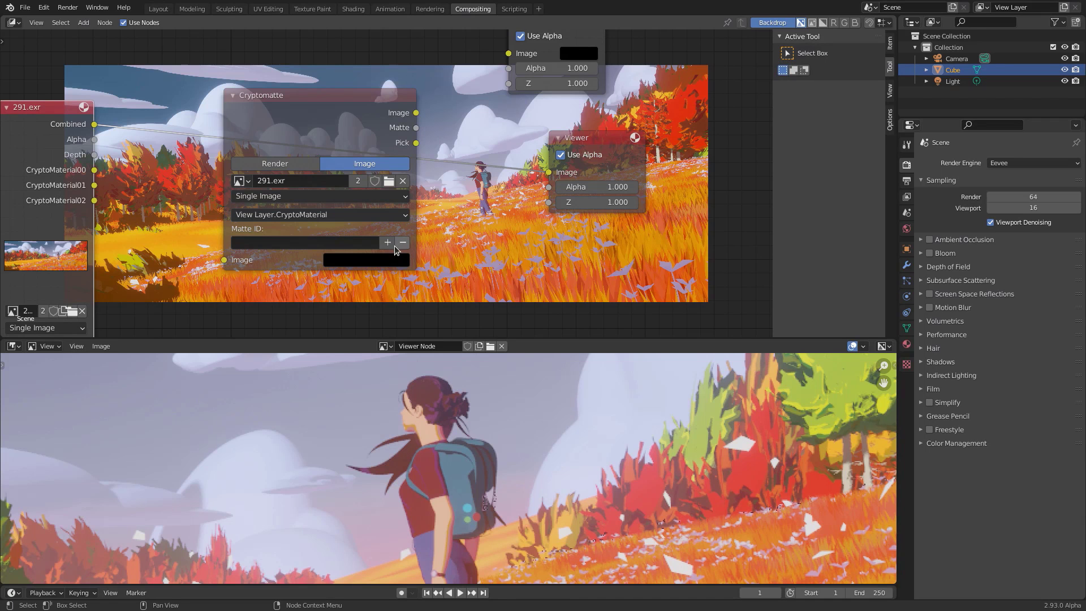
Add hair, backpack decoration, backpack, shirt and skin to the Cryptomatte Matte ID
{"action": "left_click", "coordinate": [389, 244]}
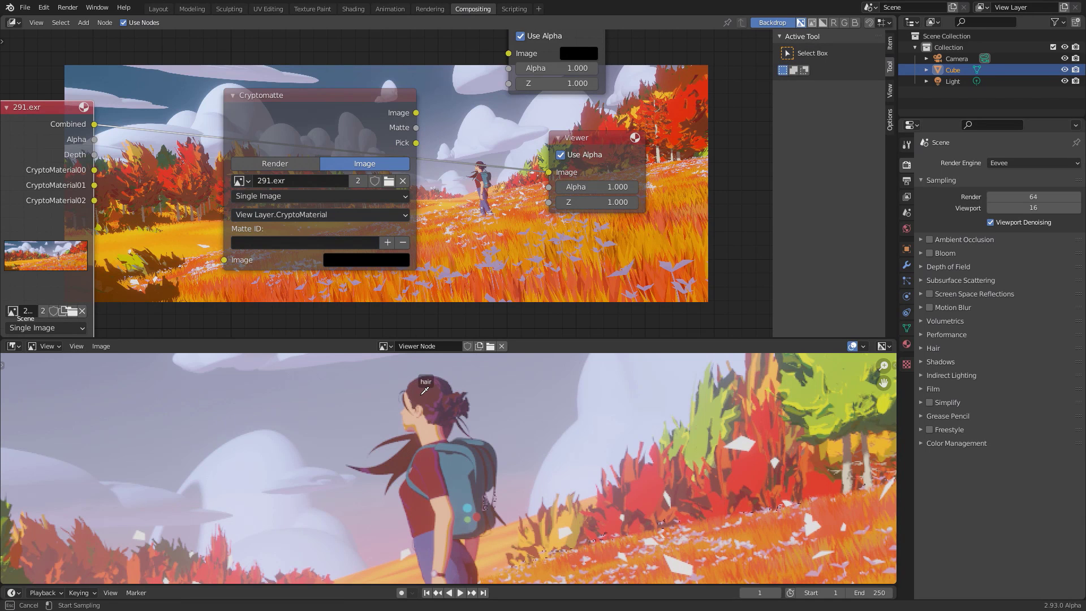
{"action": "left_click", "coordinate": [425, 390]}
{"action": "left_click", "coordinate": [388, 244]}
{"action": "left_click", "coordinate": [470, 505]}
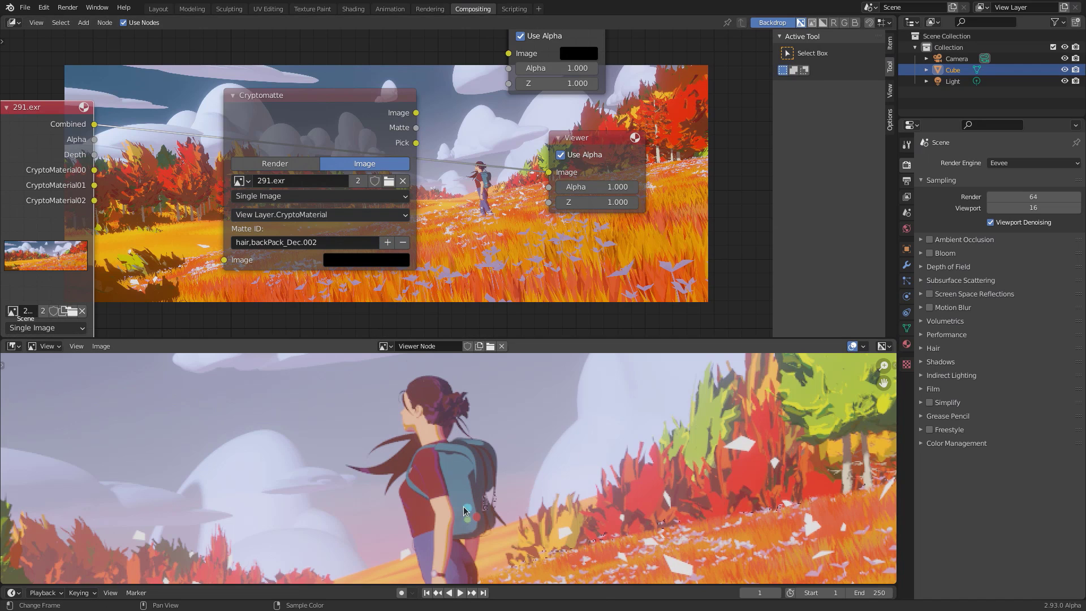
{"action": "left_click", "coordinate": [457, 457]}
{"action": "left_click", "coordinate": [388, 243]}
{"action": "left_click", "coordinate": [424, 460]}
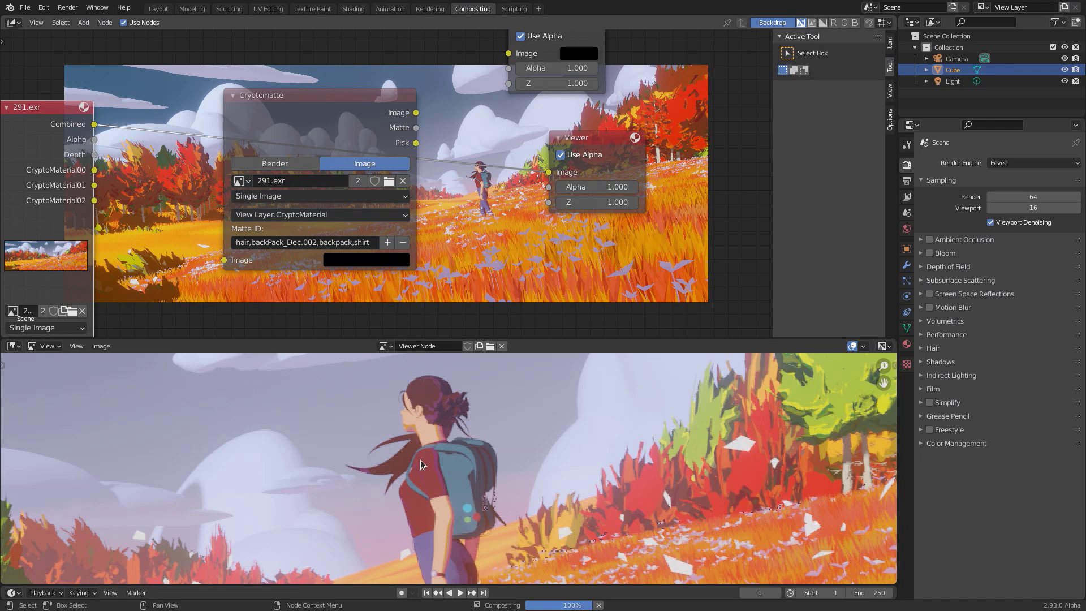
{"action": "left_click", "coordinate": [387, 243]}
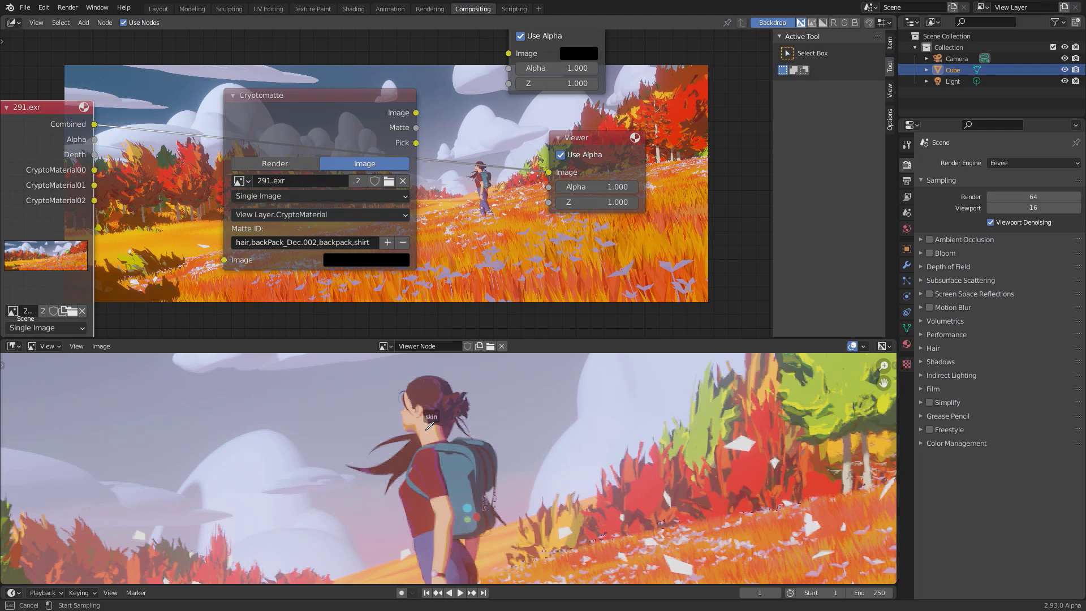
{"action": "left_click", "coordinate": [427, 428]}
{"action": "left_click", "coordinate": [387, 243]}
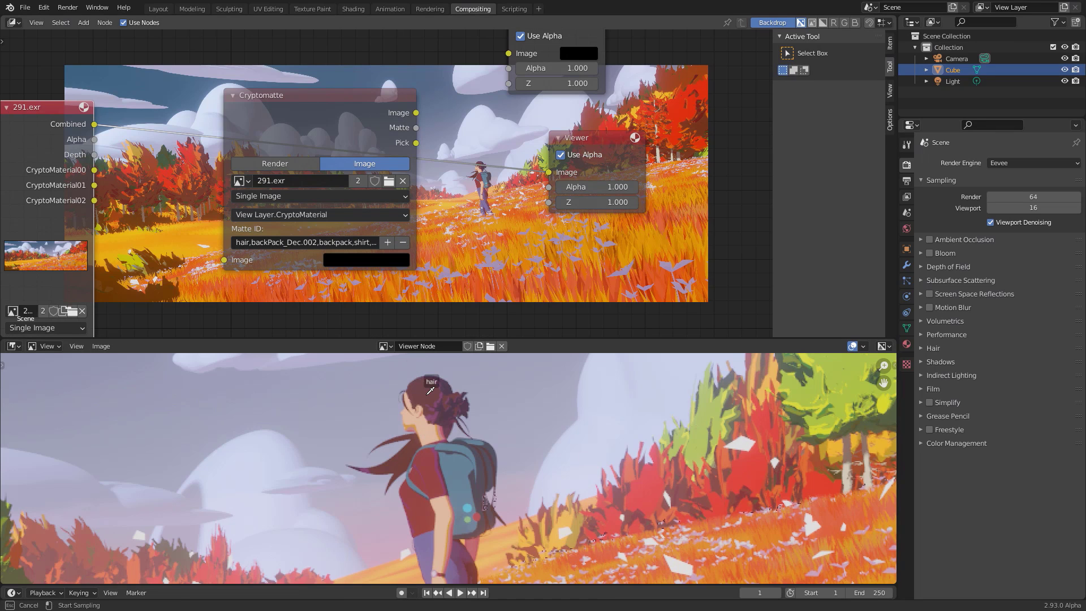